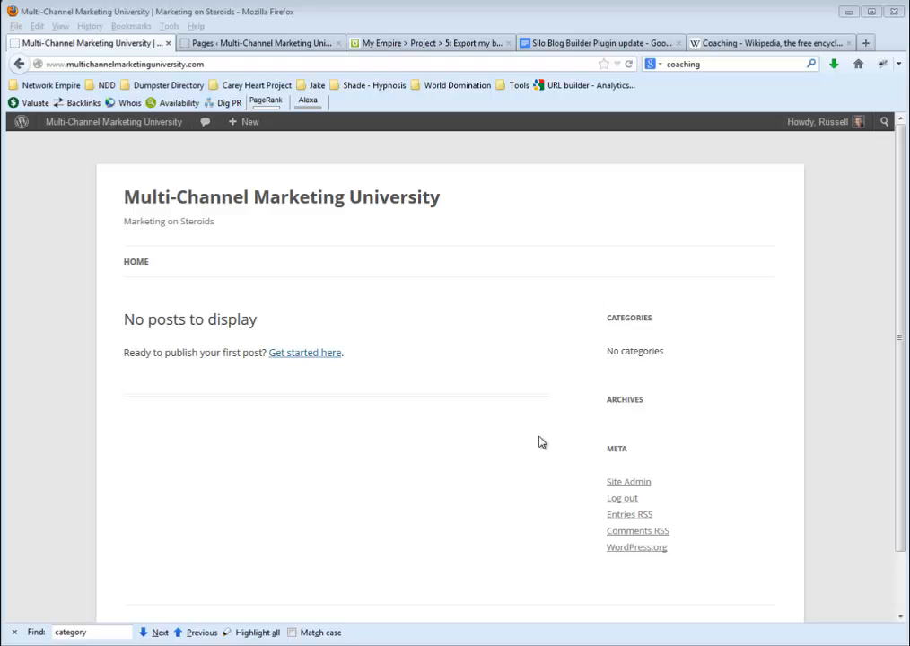
Publish a new page titled "Home" with the body text "blah blah blah - this is my new home"
{"action": "left_click", "coordinate": [260, 46]}
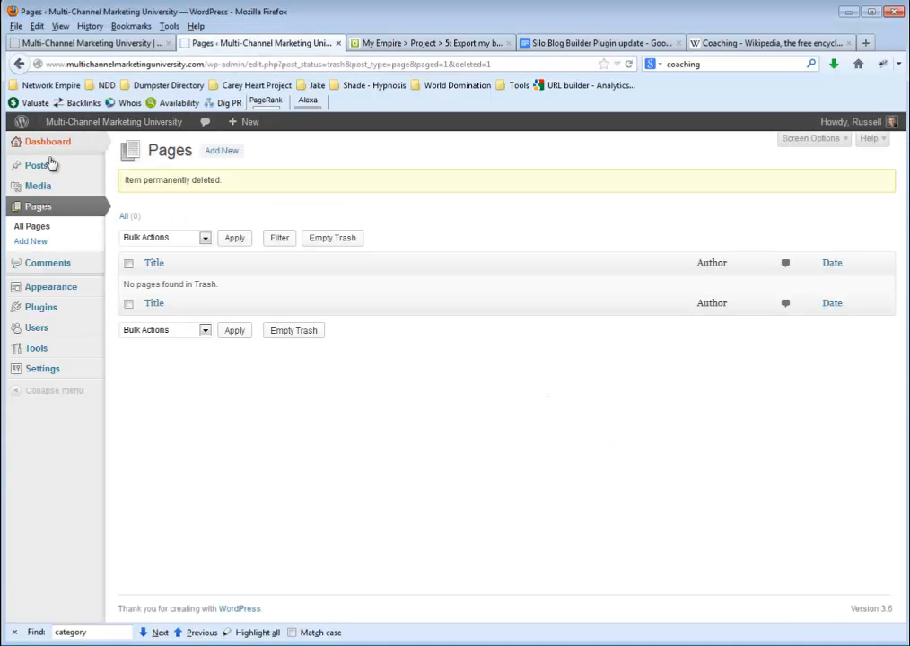
{"action": "mouse_move", "coordinate": [42, 168]}
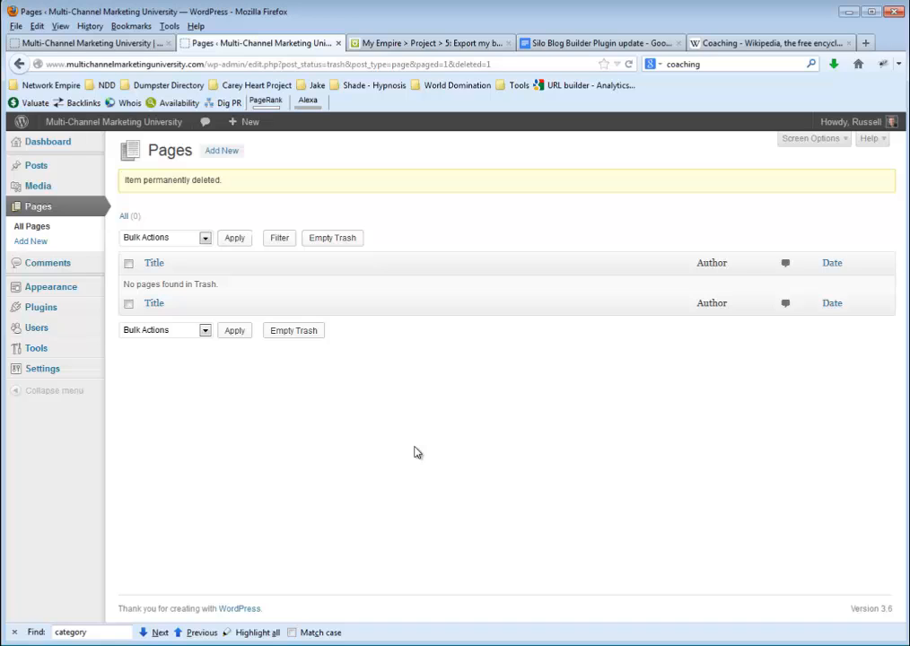
{"action": "left_click", "coordinate": [31, 242]}
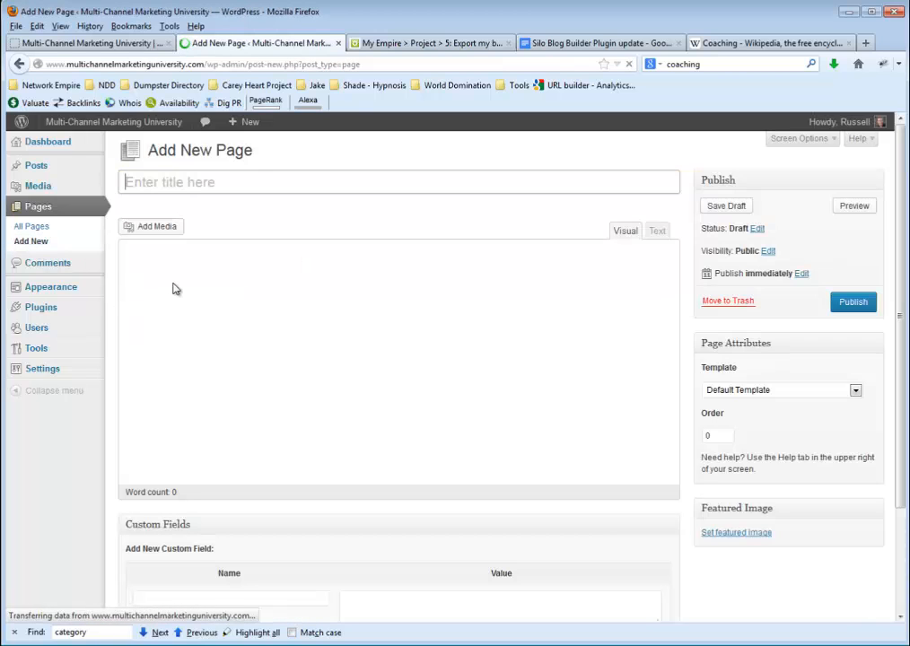
{"action": "type", "text": "Home"}
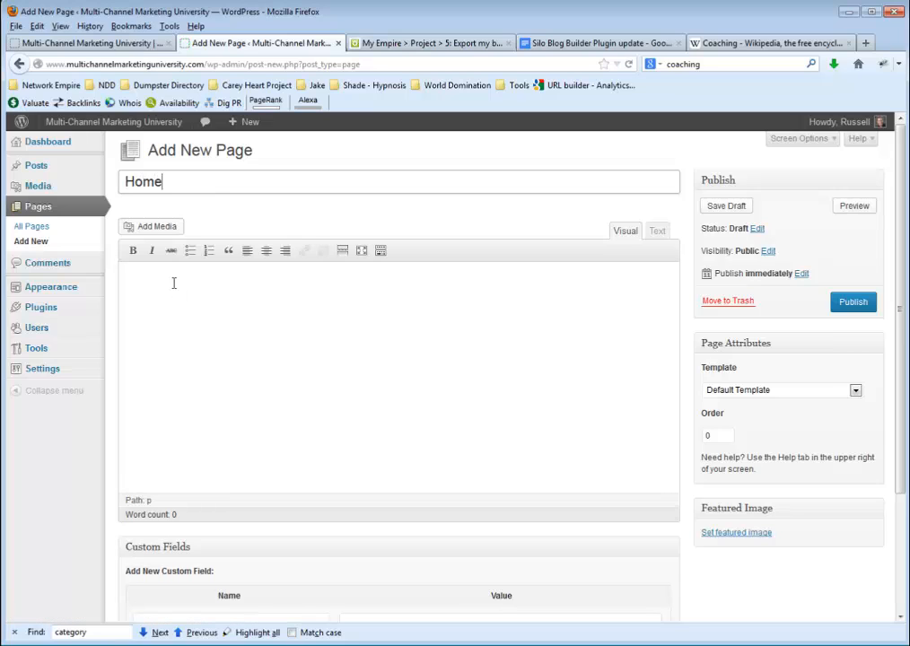
{"action": "left_click", "coordinate": [174, 284]}
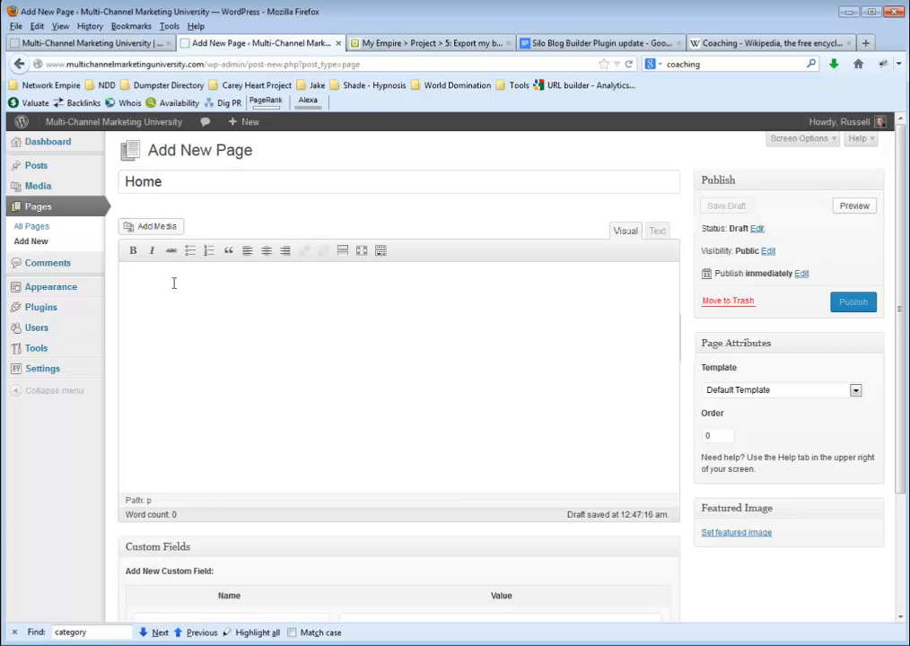
{"action": "type", "text": "blah blah blah - this is my new home"}
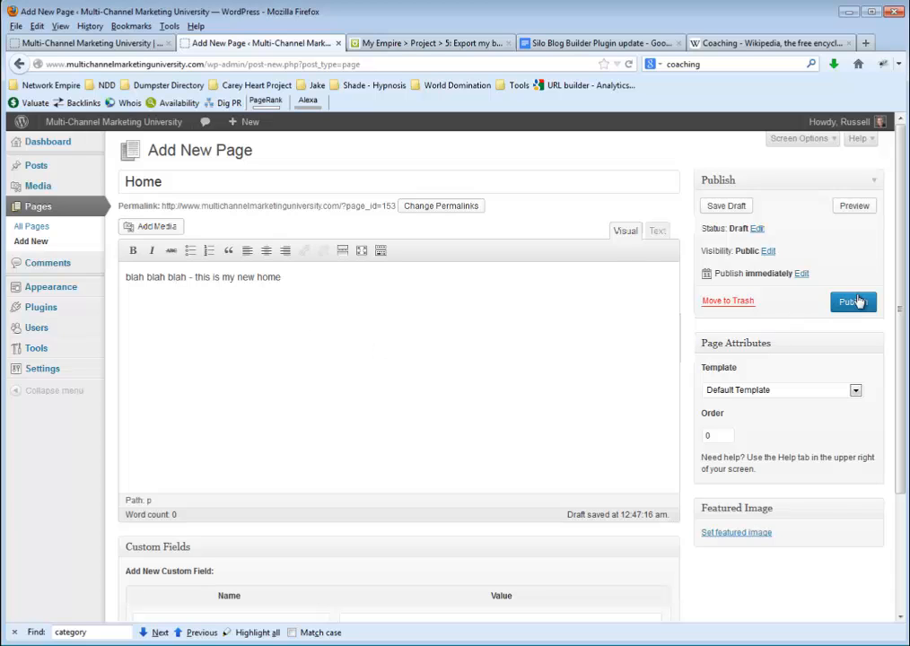
{"action": "left_click", "coordinate": [852, 302]}
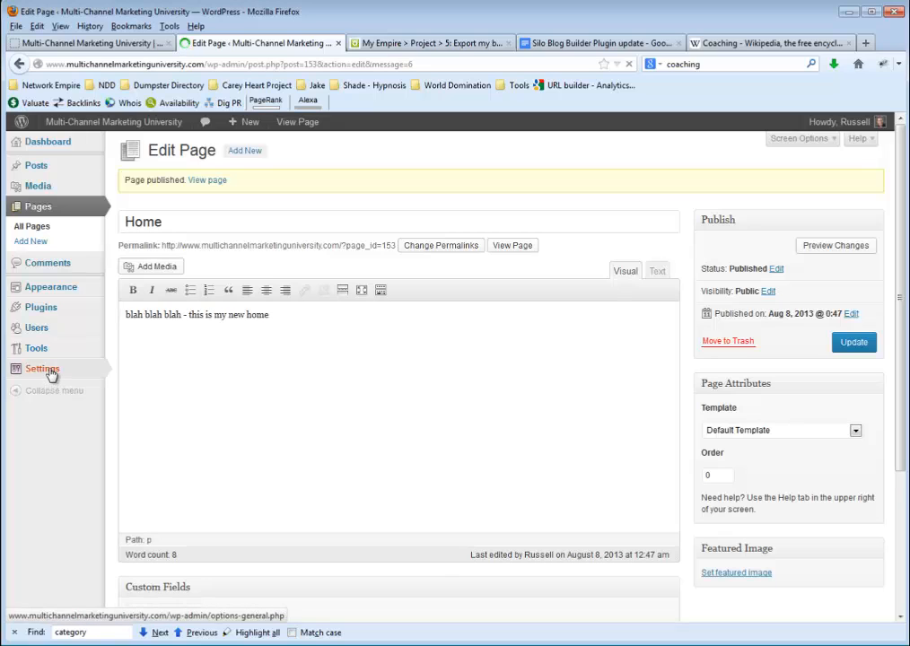
Set the site's front page to display the static page Home and save the reading settings
{"action": "mouse_move", "coordinate": [54, 368]}
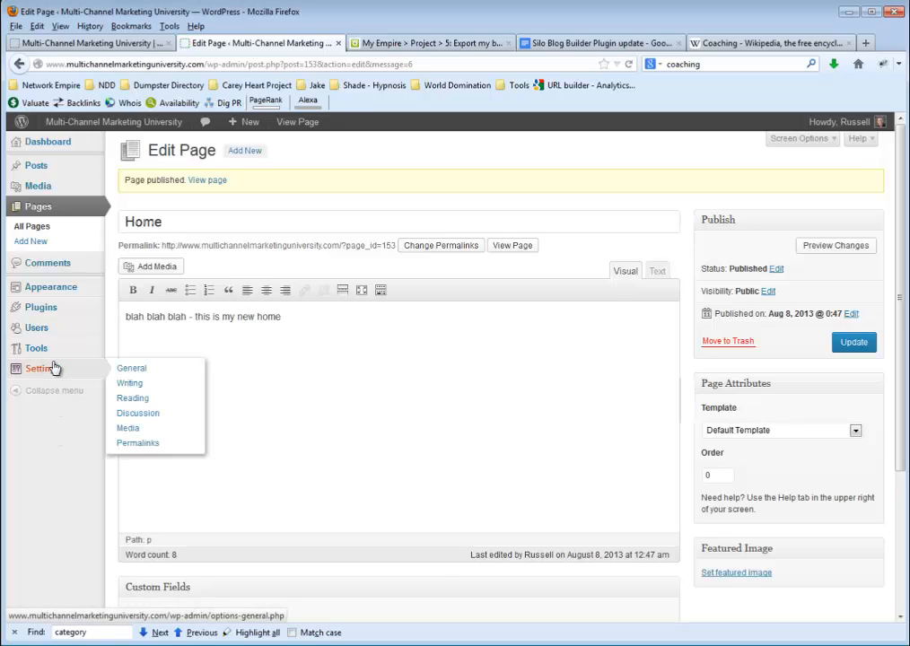
{"action": "left_click", "coordinate": [127, 401]}
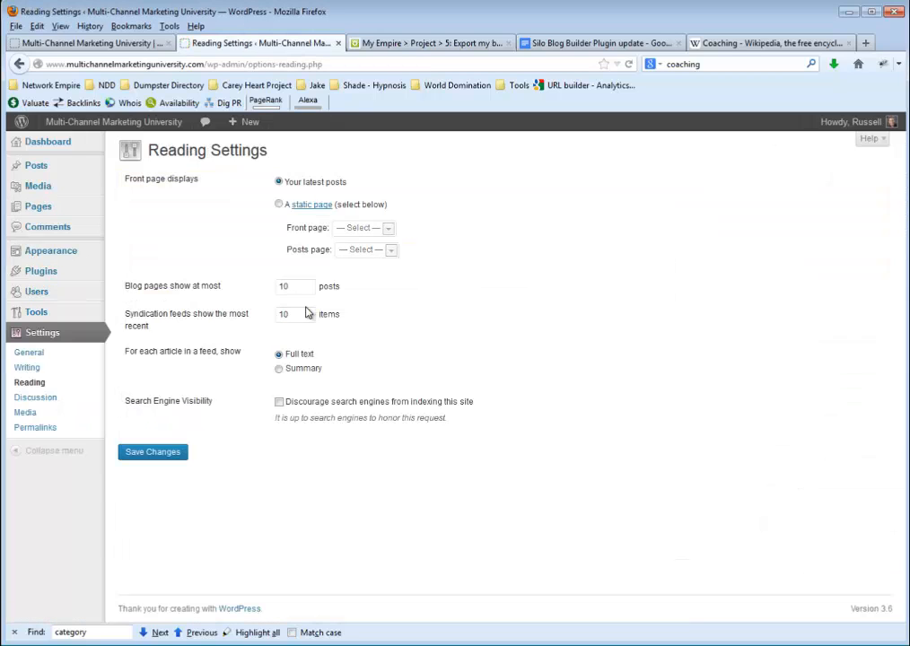
{"action": "left_click", "coordinate": [314, 206]}
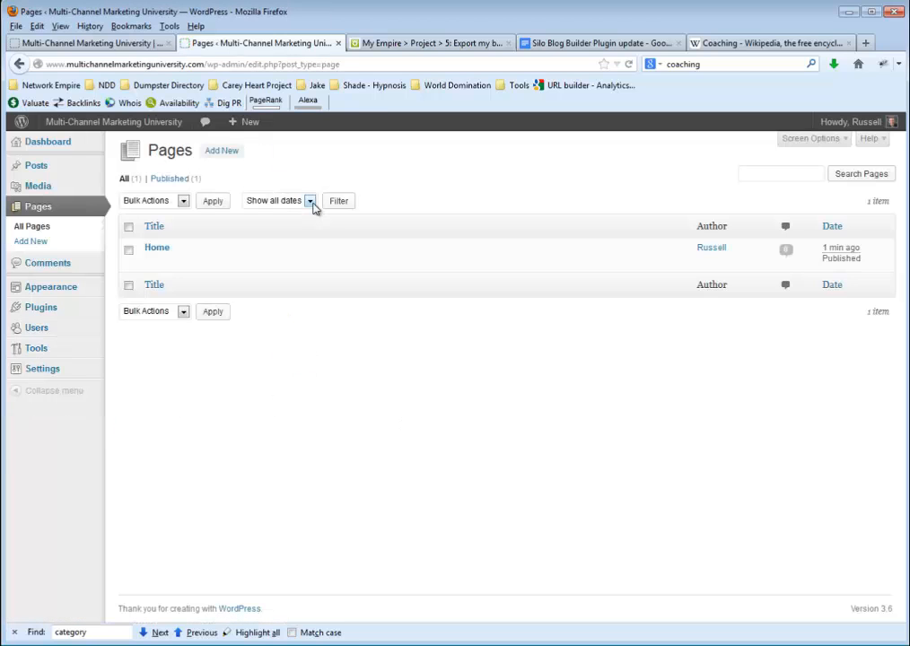
{"action": "left_click", "coordinate": [18, 64]}
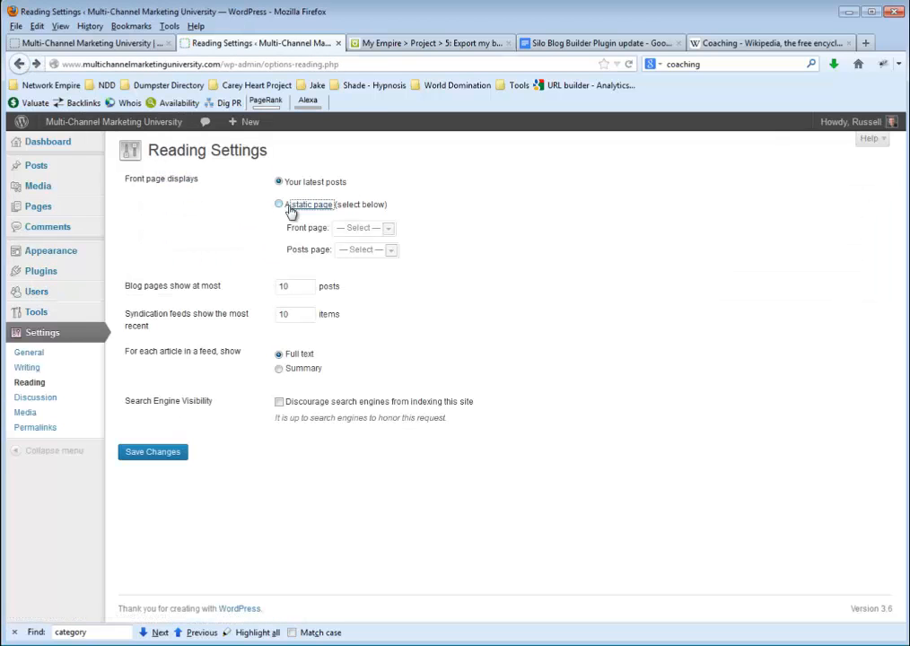
{"action": "left_click", "coordinate": [280, 206]}
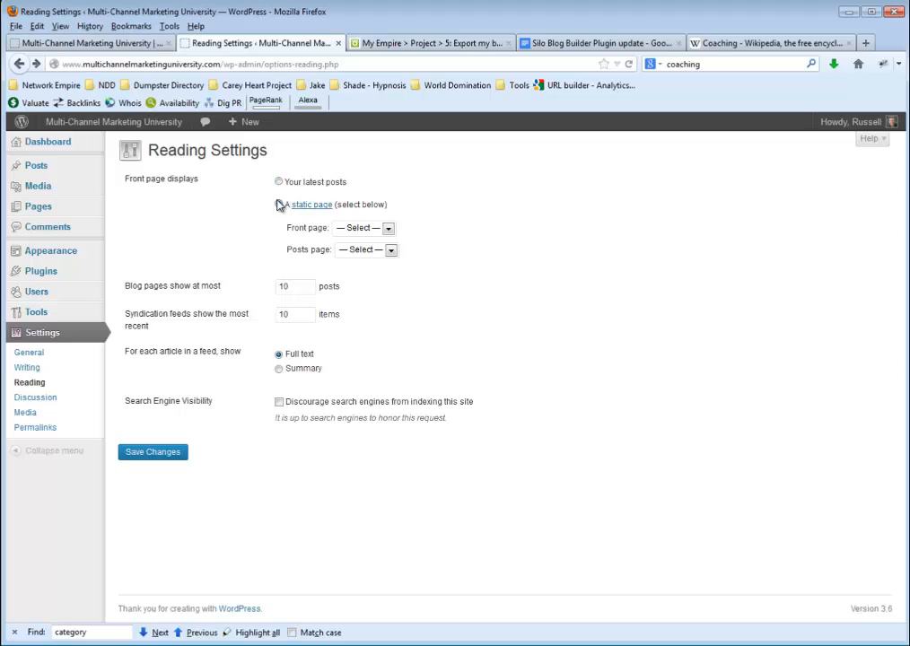
{"action": "left_click", "coordinate": [357, 234]}
{"action": "left_click", "coordinate": [353, 252]}
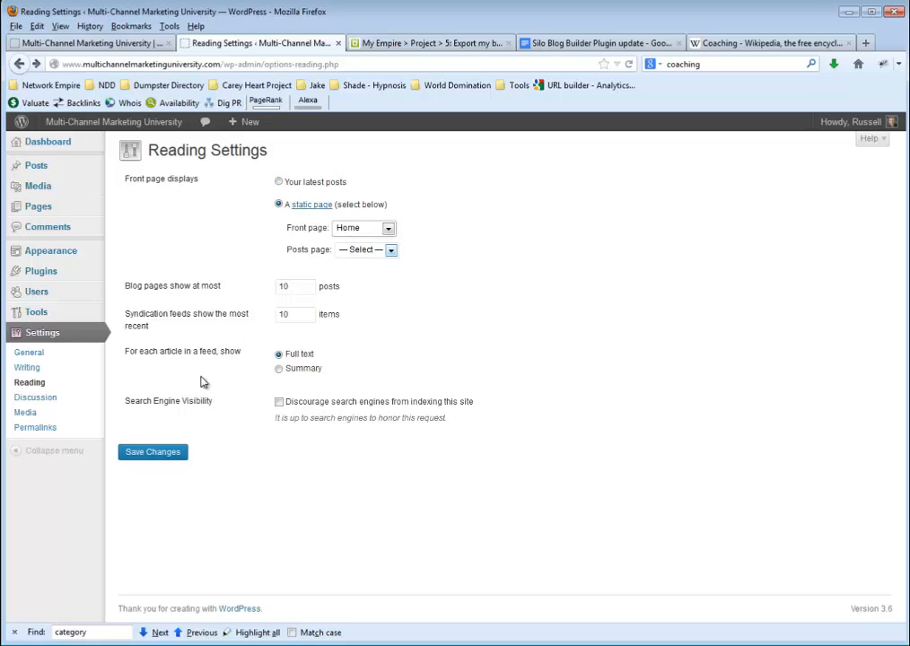
{"action": "left_click", "coordinate": [161, 450]}
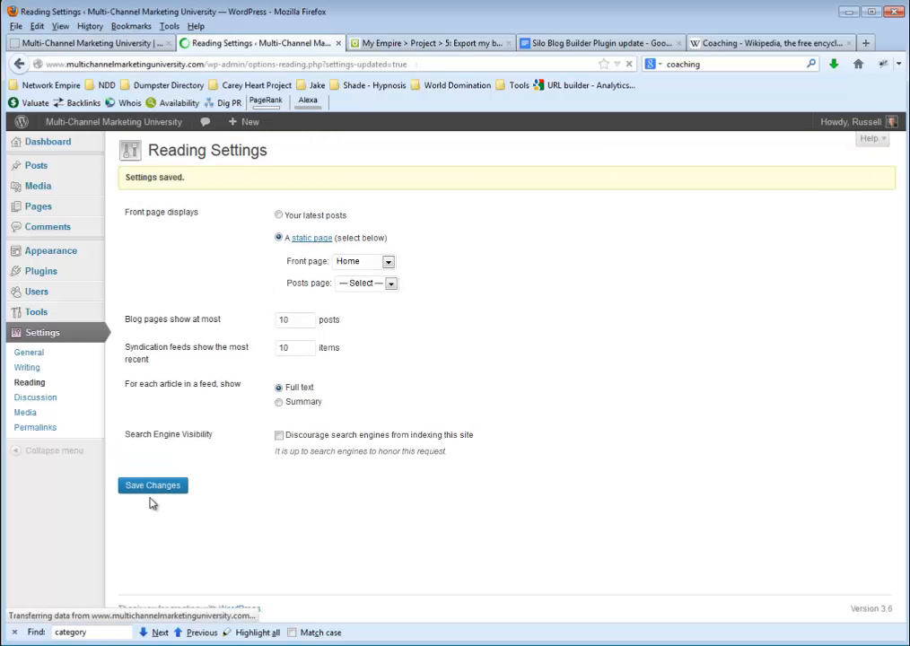
Save a custom permalink structure of /%category%/%postname%/ and reload the live site's front page
{"action": "left_click", "coordinate": [23, 429]}
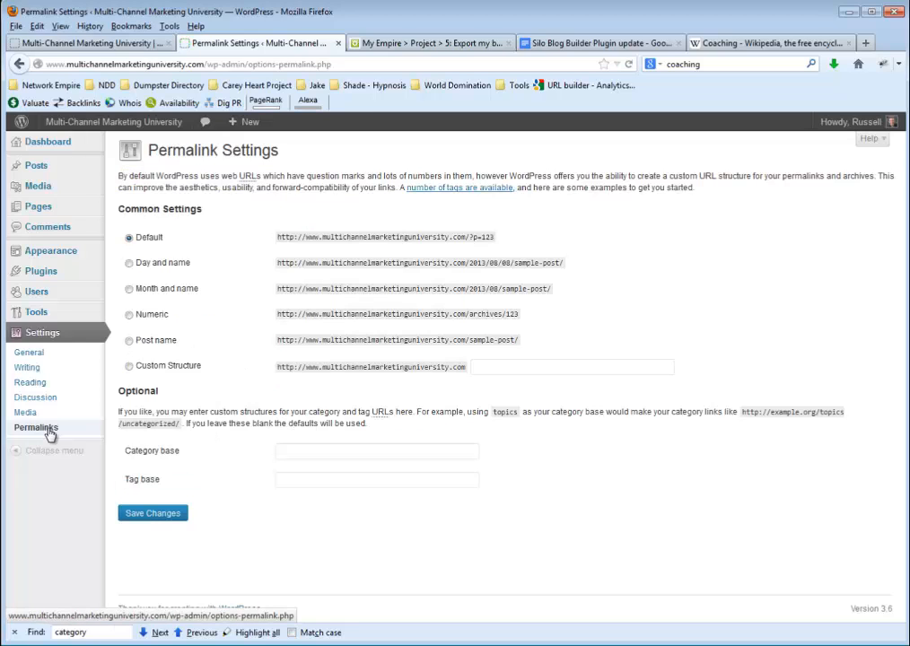
{"action": "left_click", "coordinate": [522, 368]}
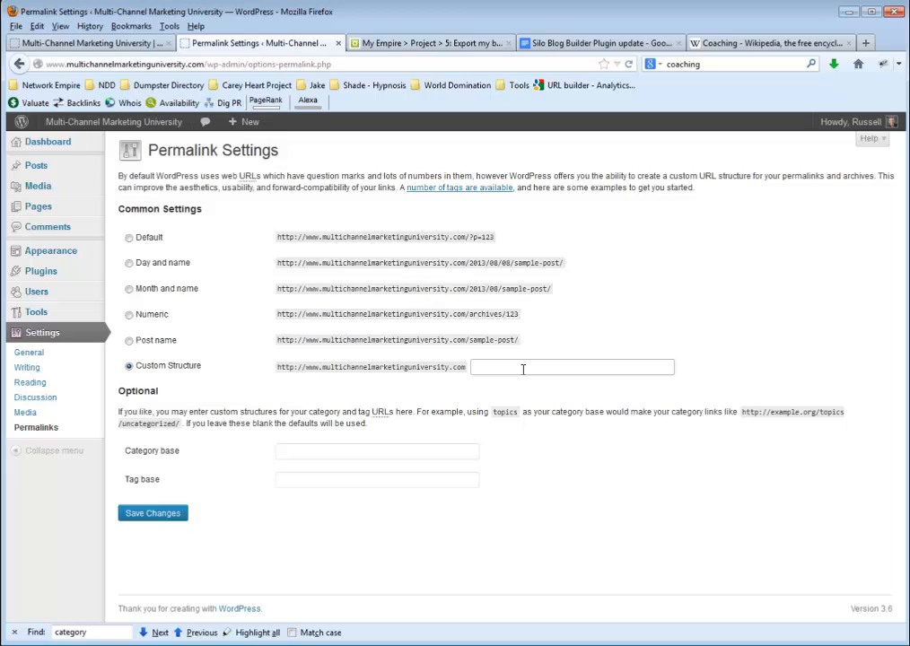
{"action": "type", "text": "/"}
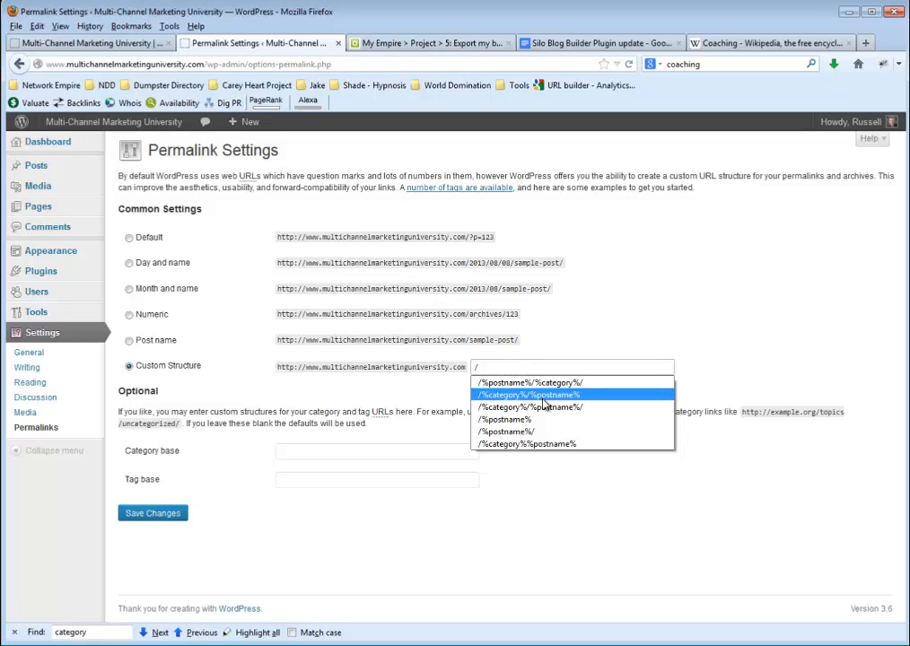
{"action": "left_click", "coordinate": [544, 407]}
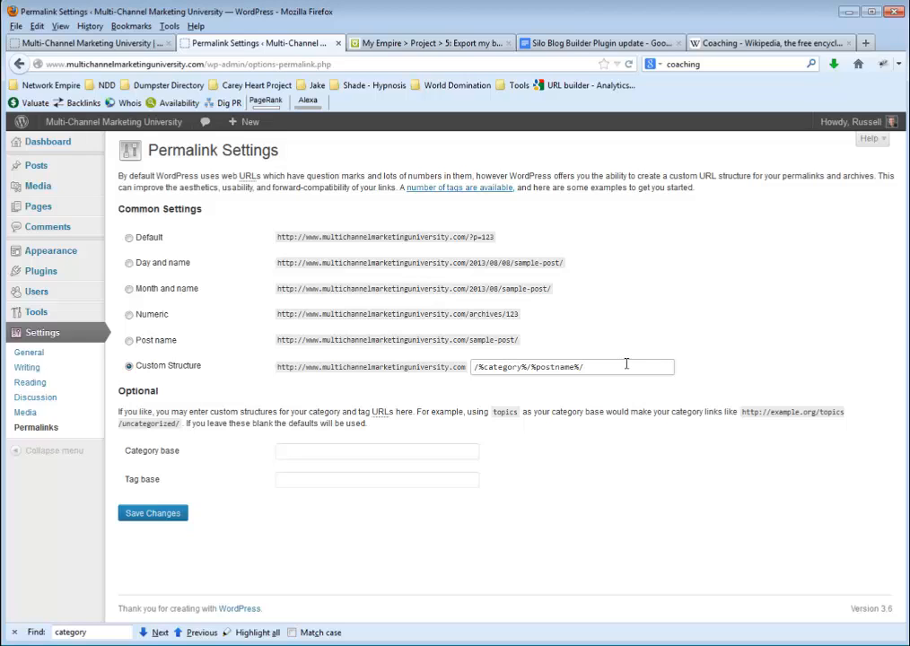
{"action": "left_click", "coordinate": [159, 513]}
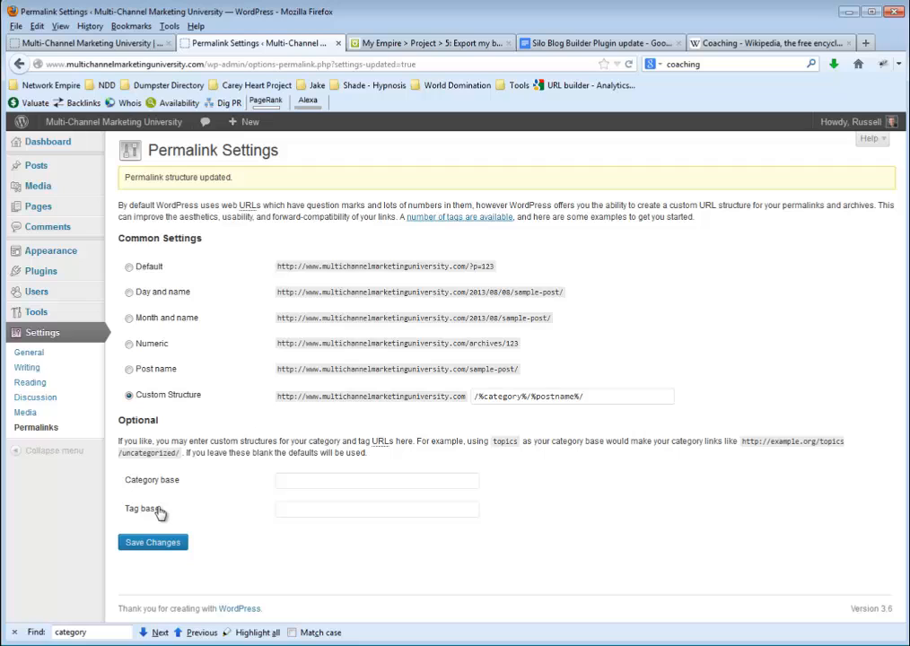
{"action": "left_click", "coordinate": [87, 43]}
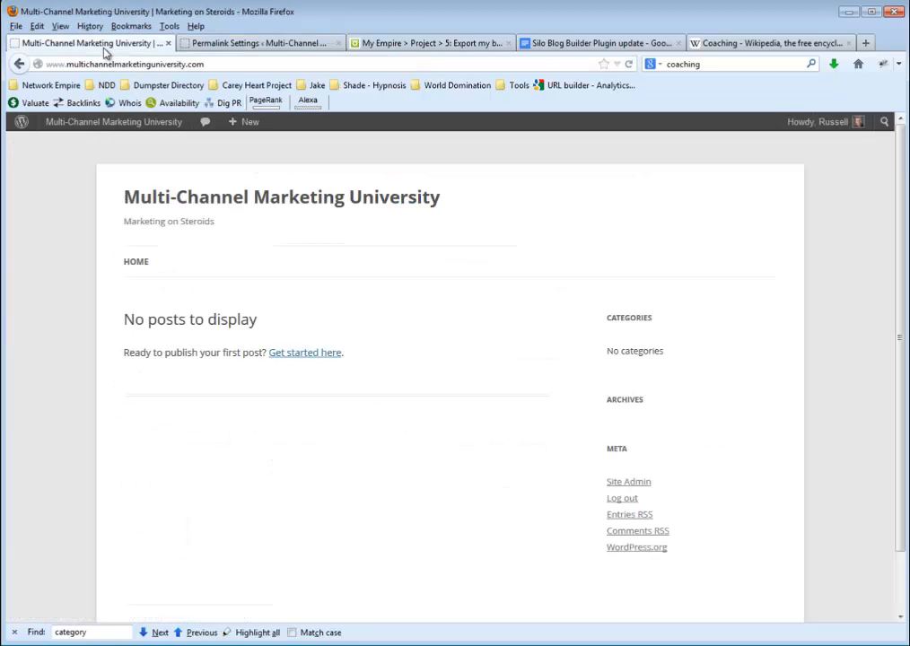
{"action": "left_click", "coordinate": [629, 64]}
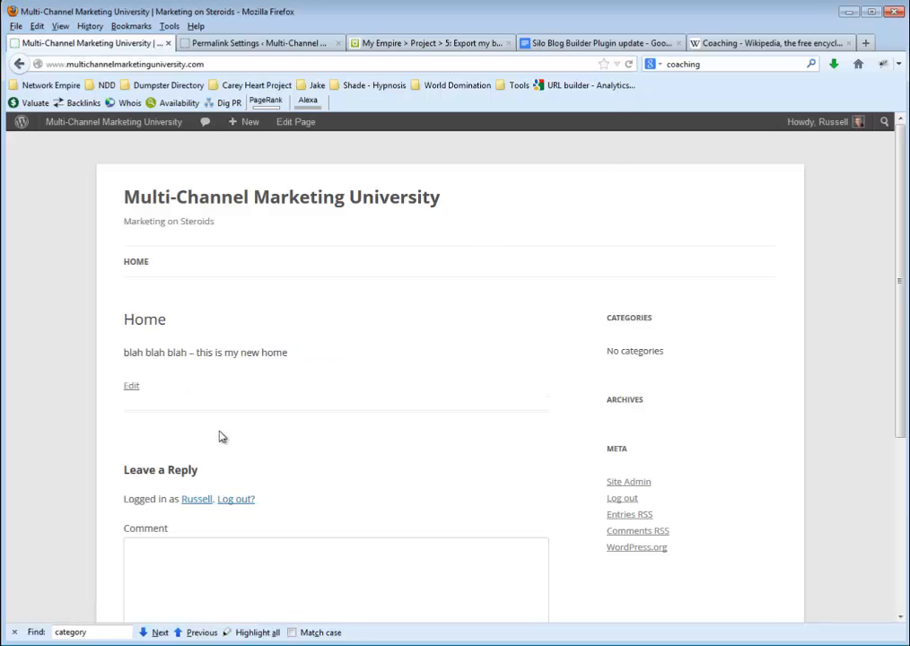
Create Menu 1 without the duplicate Home item and save it with automatic adding of new top-level pages enabled
{"action": "left_click", "coordinate": [220, 45]}
{"action": "mouse_move", "coordinate": [61, 254]}
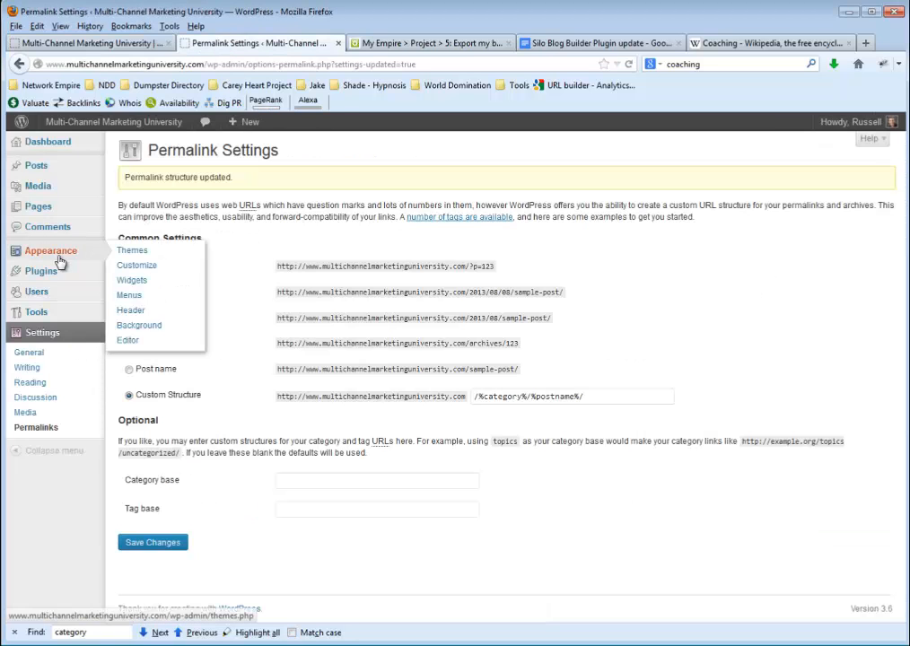
{"action": "left_click", "coordinate": [135, 295]}
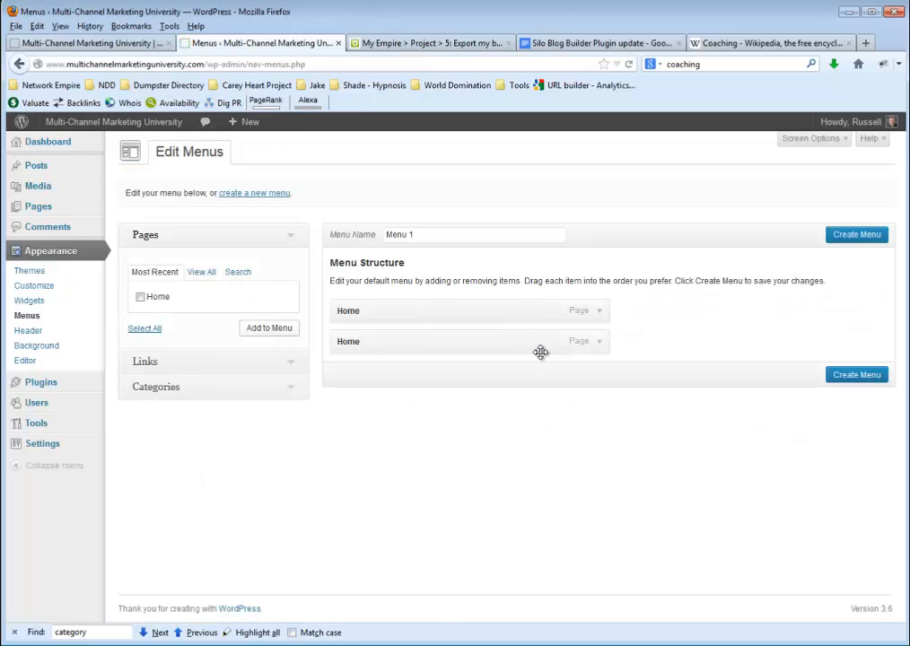
{"action": "left_click", "coordinate": [597, 347]}
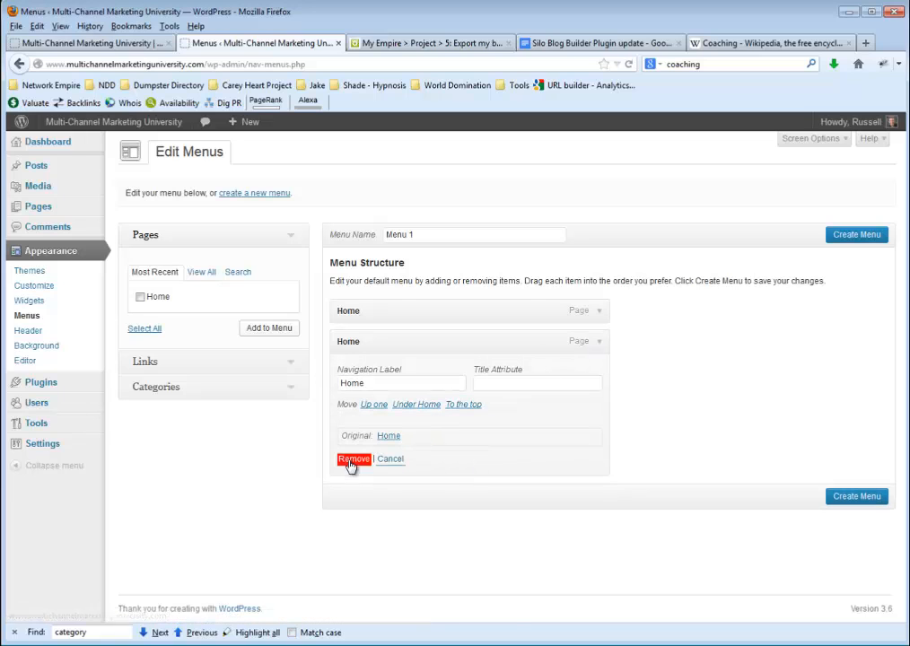
{"action": "left_click", "coordinate": [353, 459]}
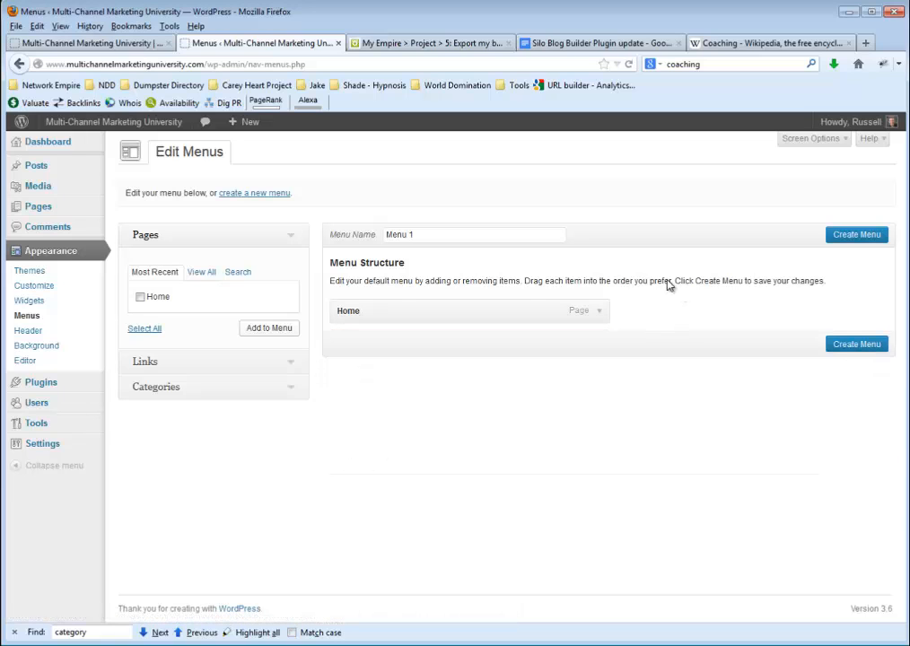
{"action": "left_click", "coordinate": [841, 348]}
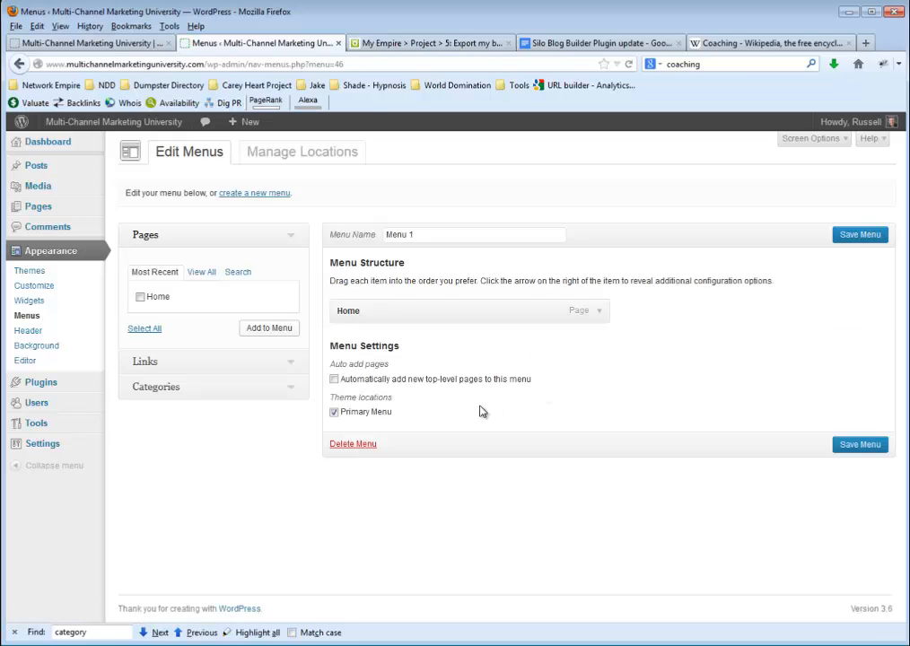
{"action": "left_click", "coordinate": [335, 379]}
{"action": "left_click", "coordinate": [858, 445]}
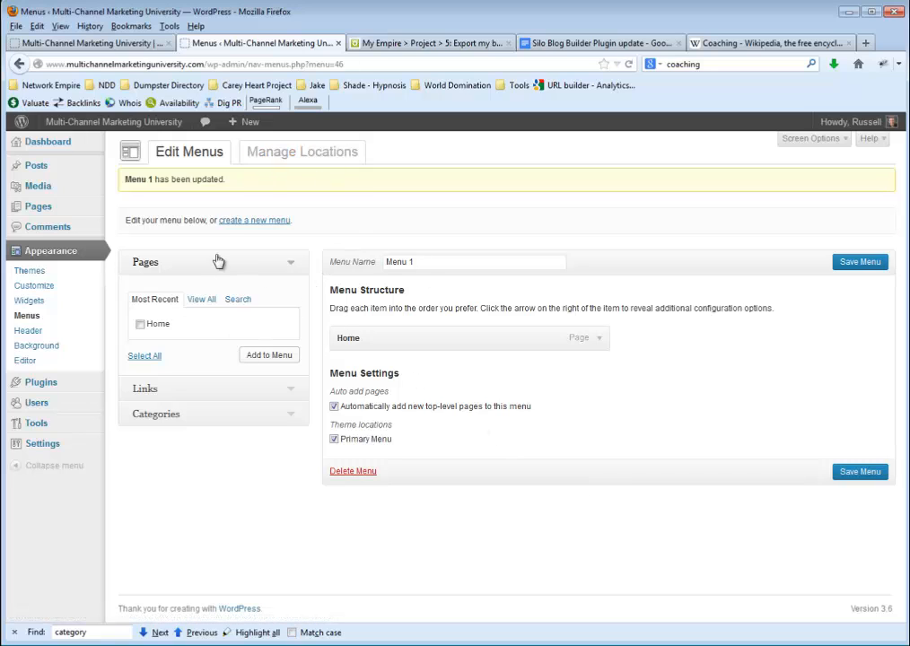
Save the theme location assignment of Menu 1 to Primary Menu and reload the live site's front page
{"action": "left_click", "coordinate": [308, 154]}
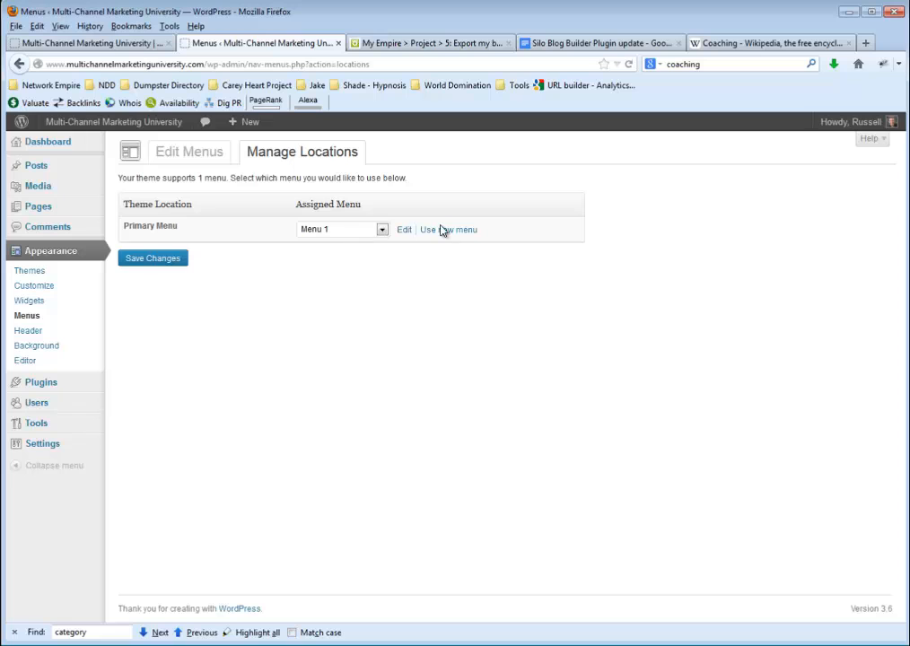
{"action": "left_click", "coordinate": [163, 258]}
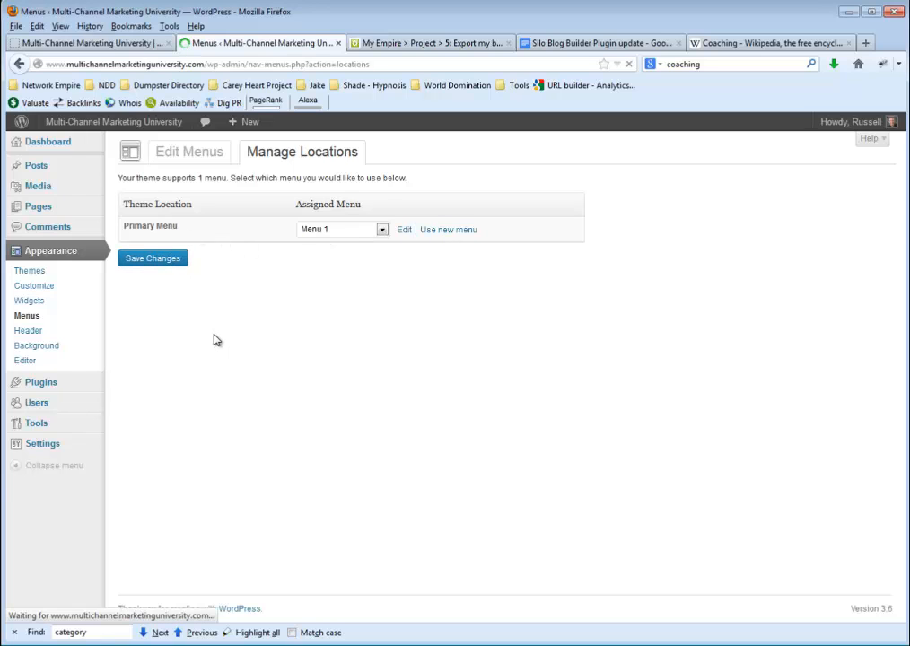
{"action": "left_click", "coordinate": [134, 44]}
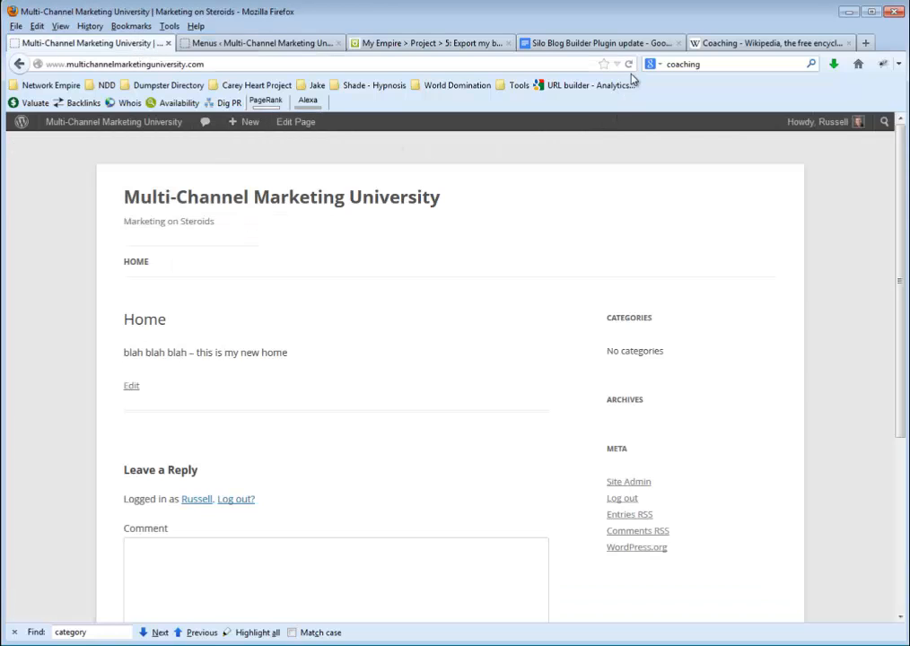
{"action": "left_click", "coordinate": [628, 64]}
Remove the Categories, Recent Posts, Archives and Meta widgets from the Main Sidebar
{"action": "left_click", "coordinate": [285, 44]}
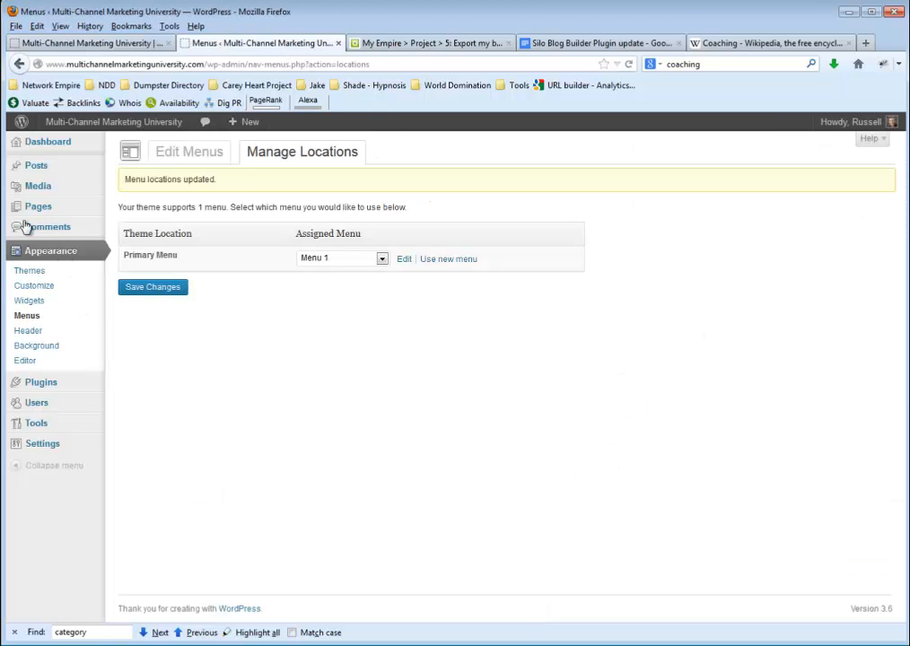
{"action": "left_click", "coordinate": [37, 301]}
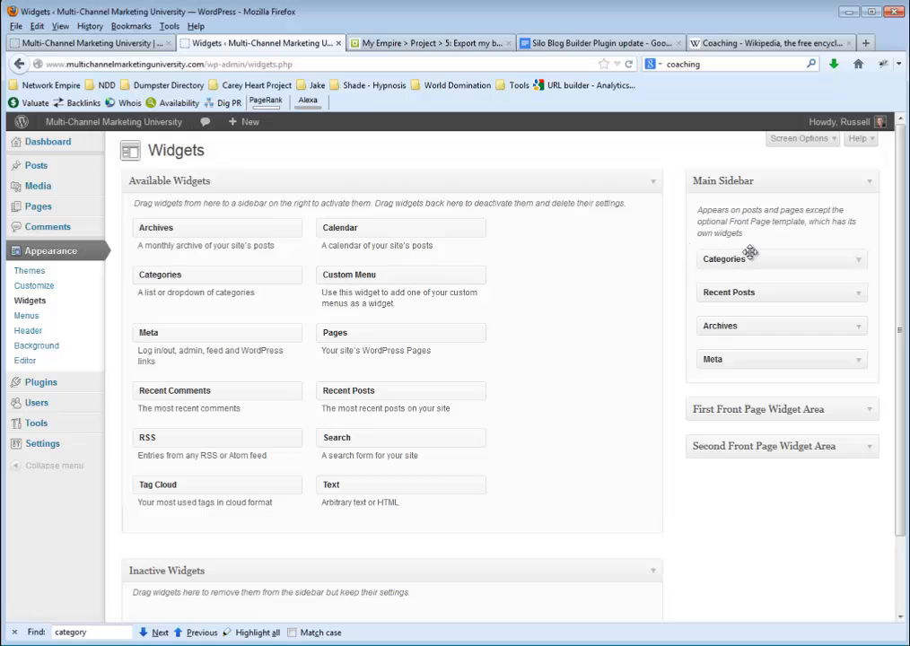
{"action": "left_click_drag", "start_coordinate": [750, 258], "coordinate": [471, 472]}
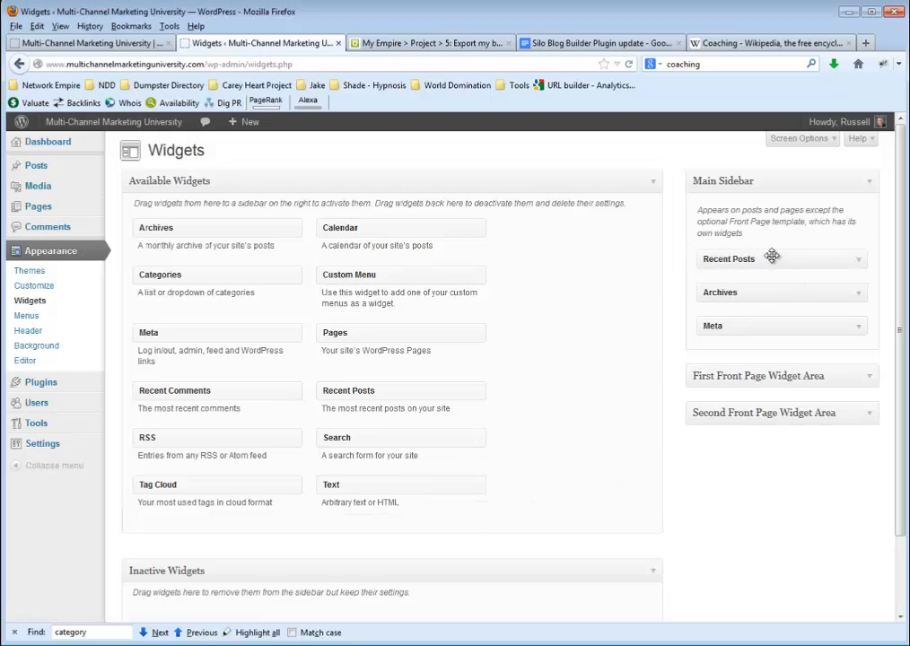
{"action": "left_click_drag", "start_coordinate": [772, 257], "coordinate": [404, 504]}
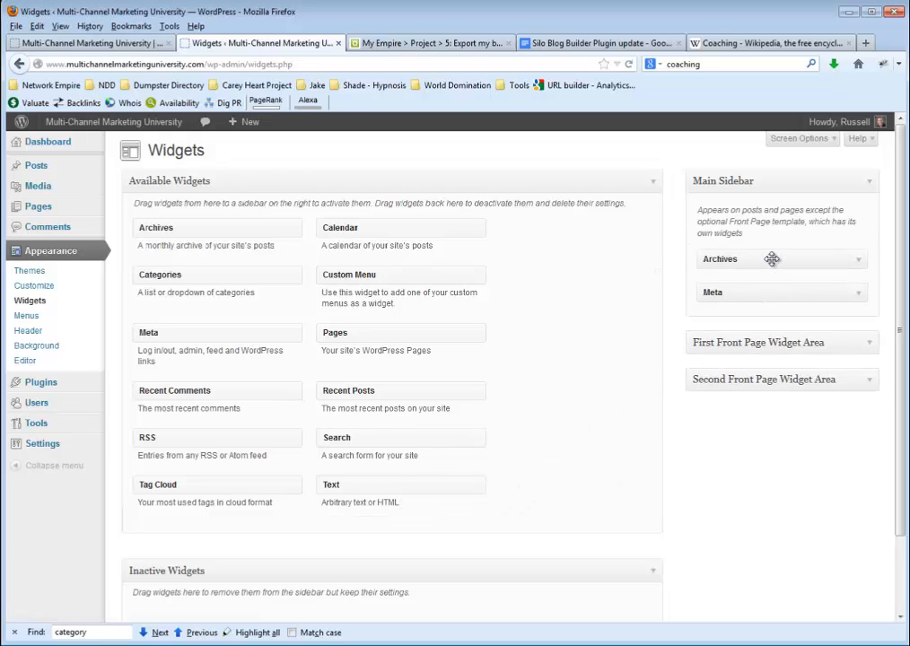
{"action": "left_click_drag", "start_coordinate": [716, 258], "coordinate": [456, 475]}
{"action": "left_click_drag", "start_coordinate": [742, 258], "coordinate": [395, 503]}
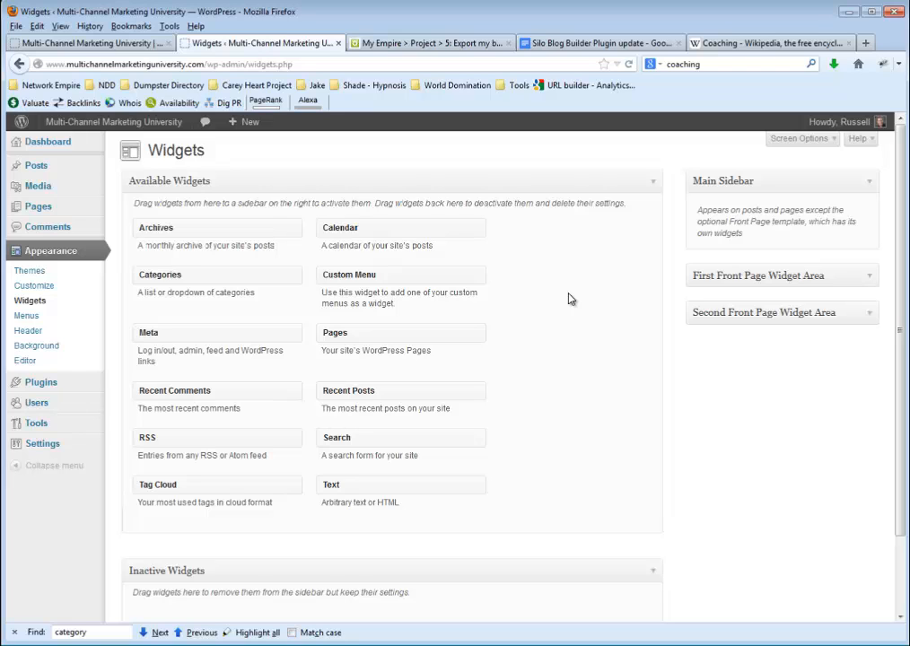
Check the live site's front page, and install and activate the plugin from wp-ultimate-silo-1.3.3.1.zip
{"action": "left_click", "coordinate": [126, 45]}
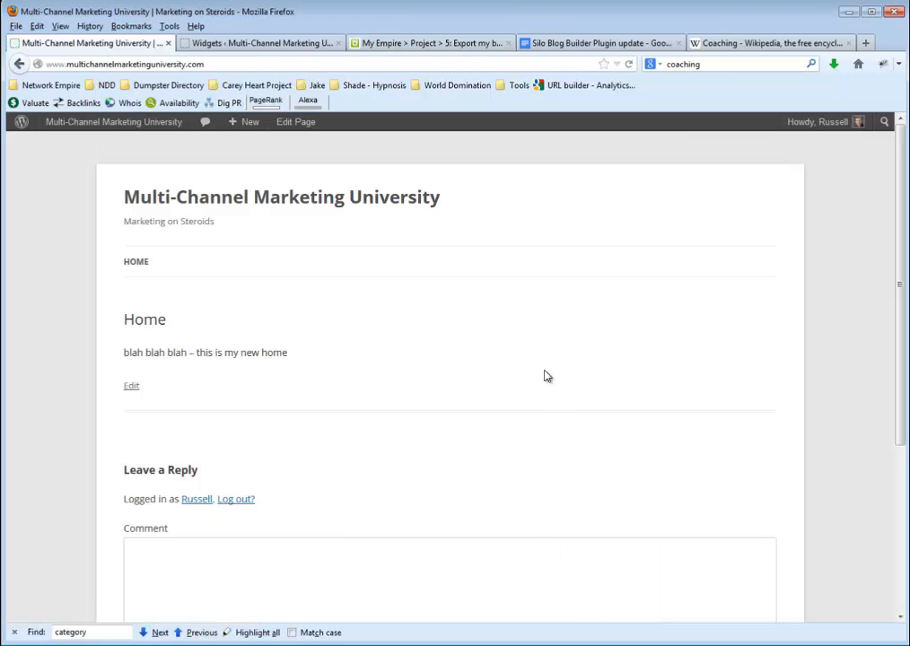
{"action": "left_click", "coordinate": [219, 44]}
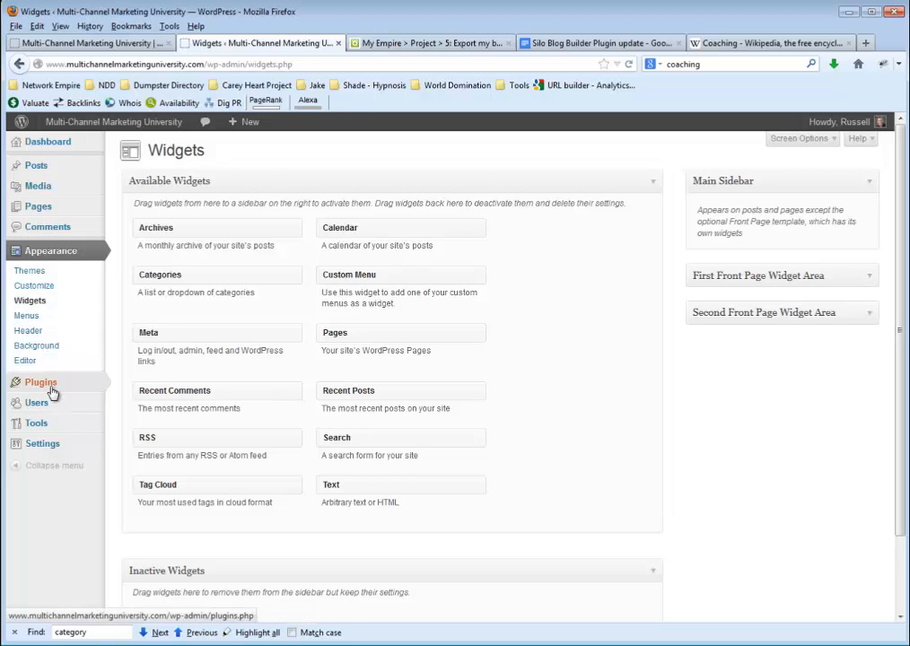
{"action": "mouse_move", "coordinate": [53, 385]}
{"action": "left_click", "coordinate": [131, 399]}
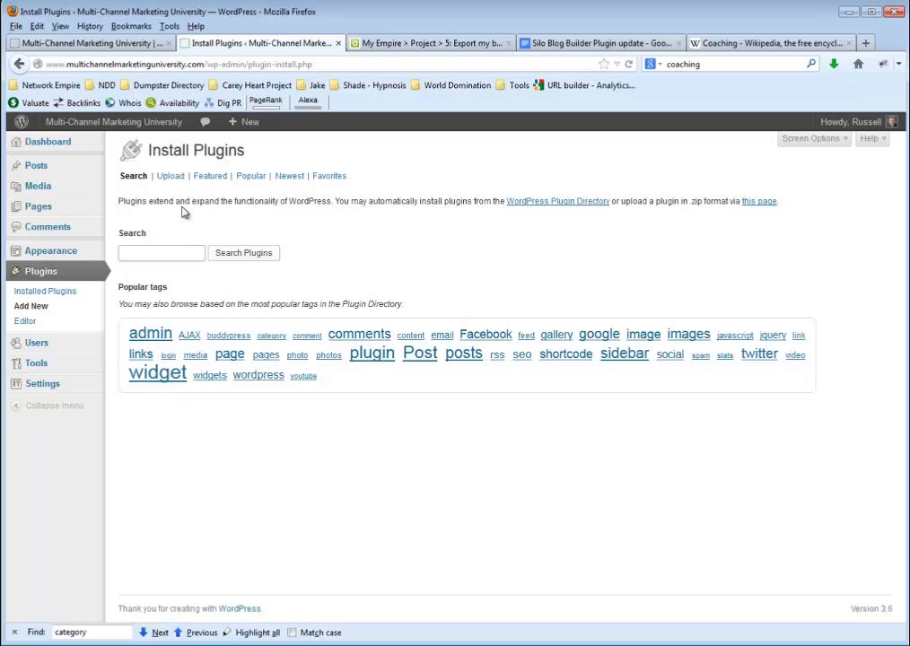
{"action": "left_click", "coordinate": [172, 177]}
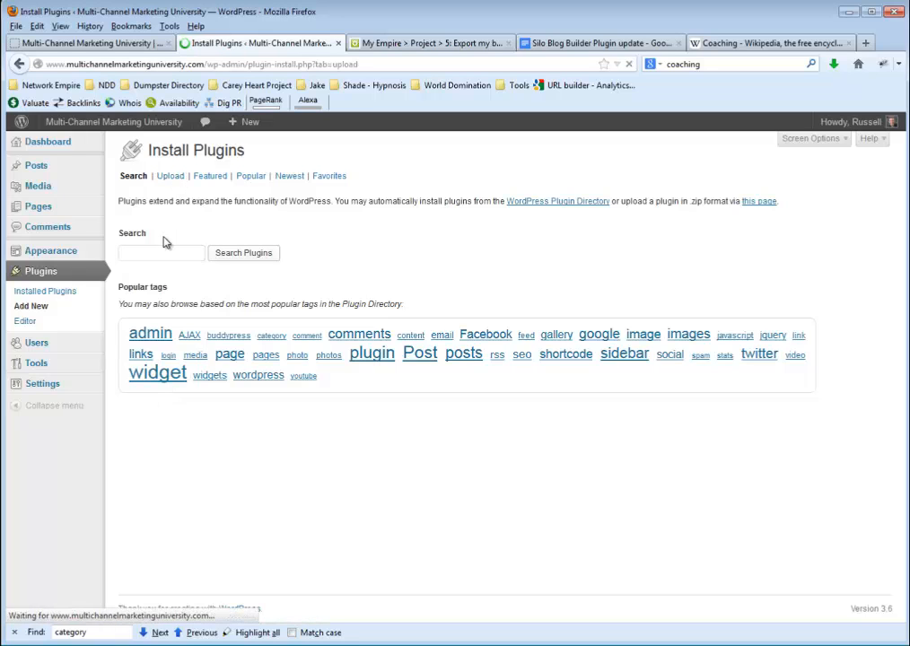
{"action": "left_click", "coordinate": [147, 254]}
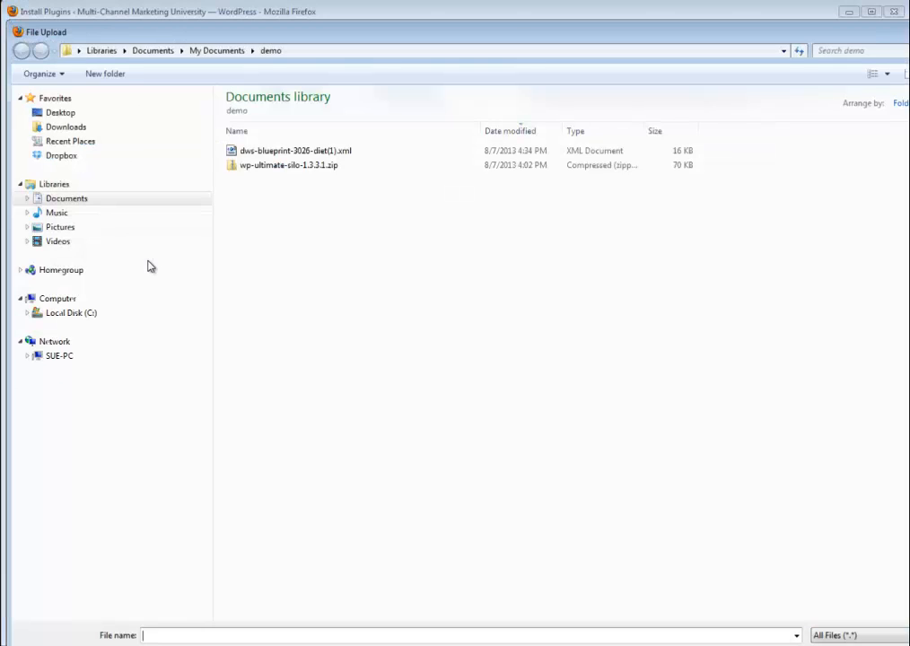
{"action": "left_click", "coordinate": [300, 167]}
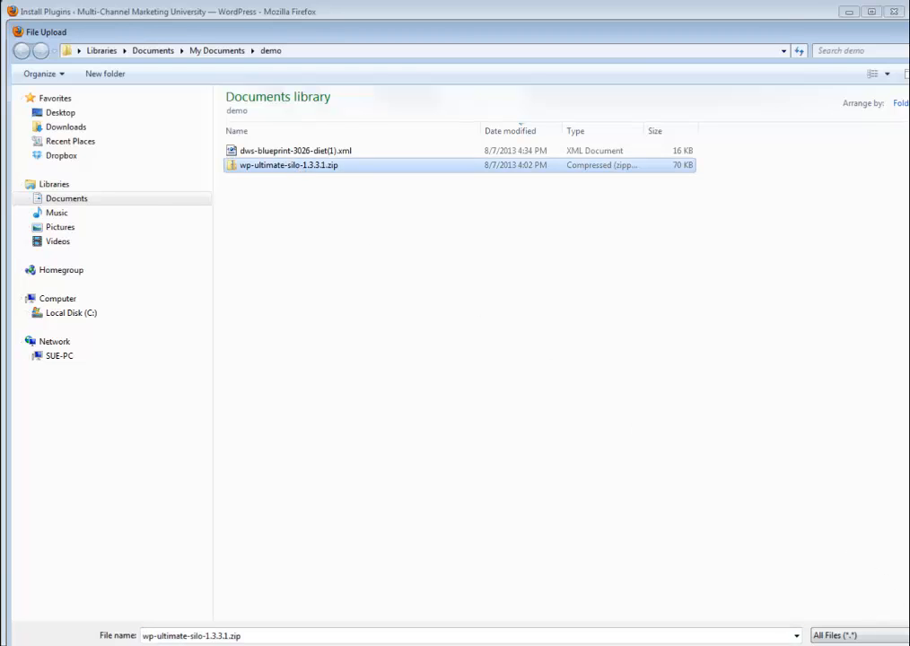
{"action": "left_click", "coordinate": [848, 645]}
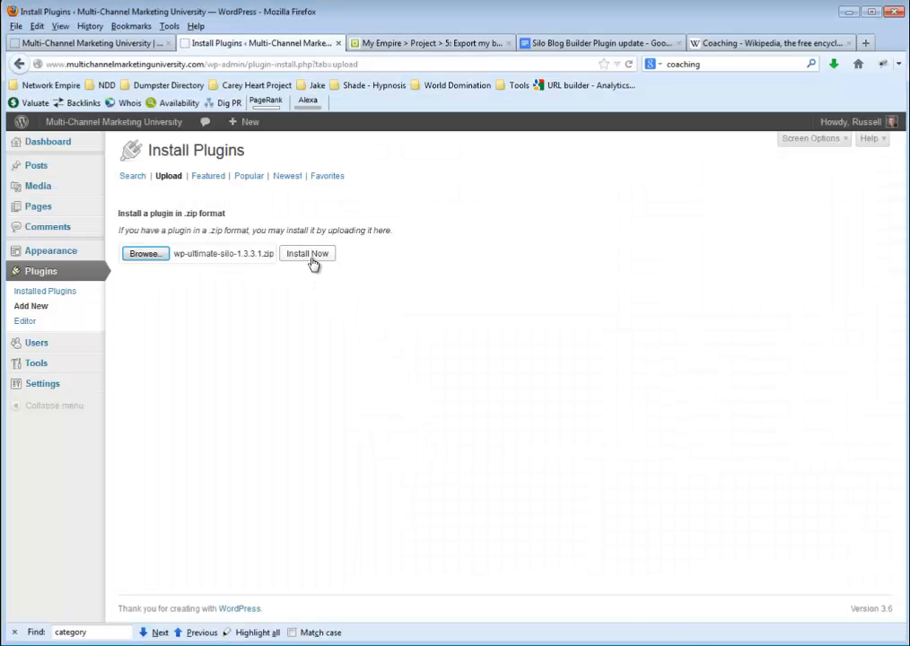
{"action": "left_click", "coordinate": [310, 259]}
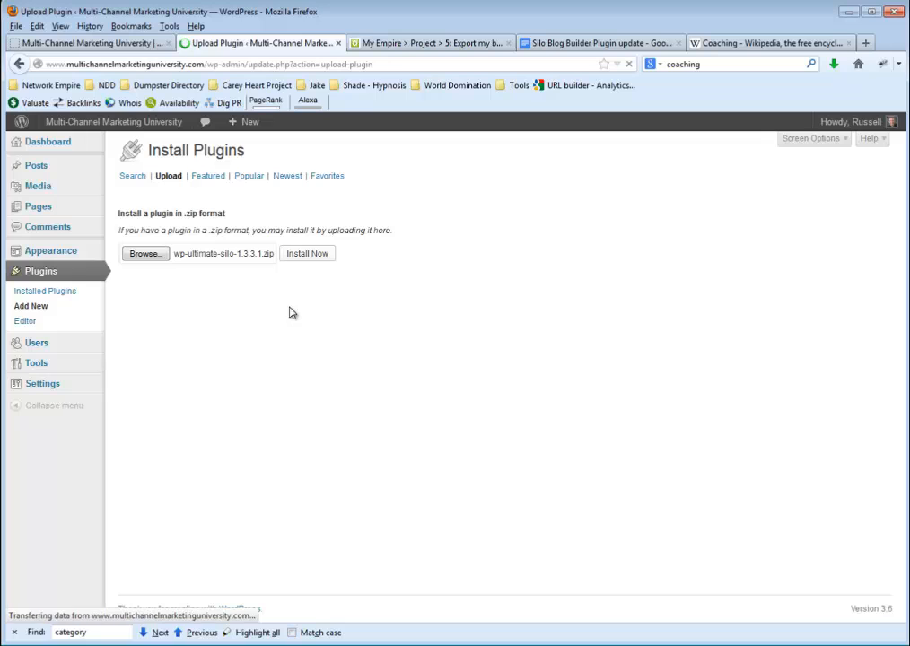
{"action": "left_click", "coordinate": [148, 236]}
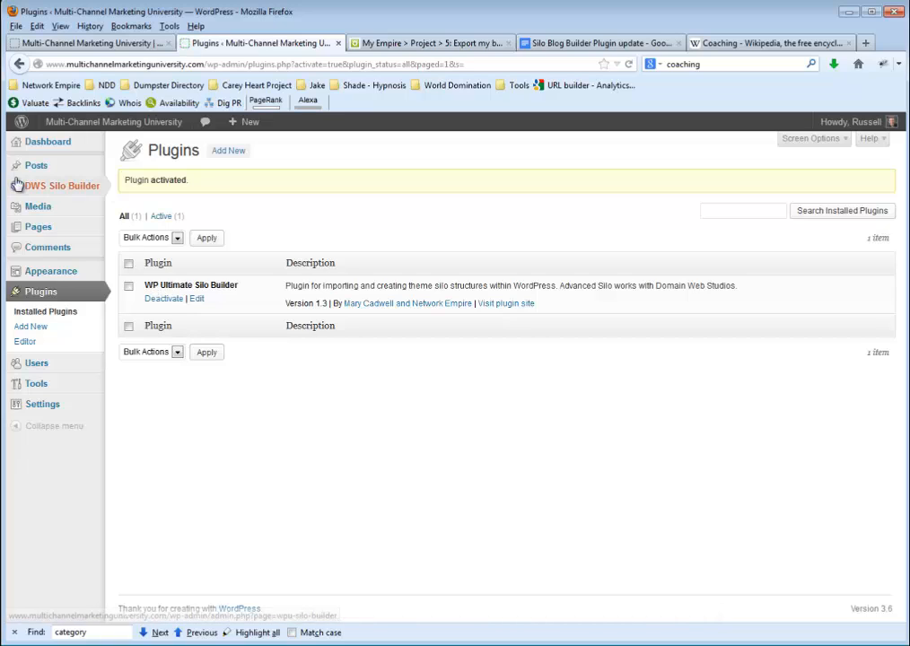
Add Coaching and Mentoring Programs as silos under HOME in the Manual Silo Builder and reload the live site's front page
{"action": "mouse_move", "coordinate": [72, 184]}
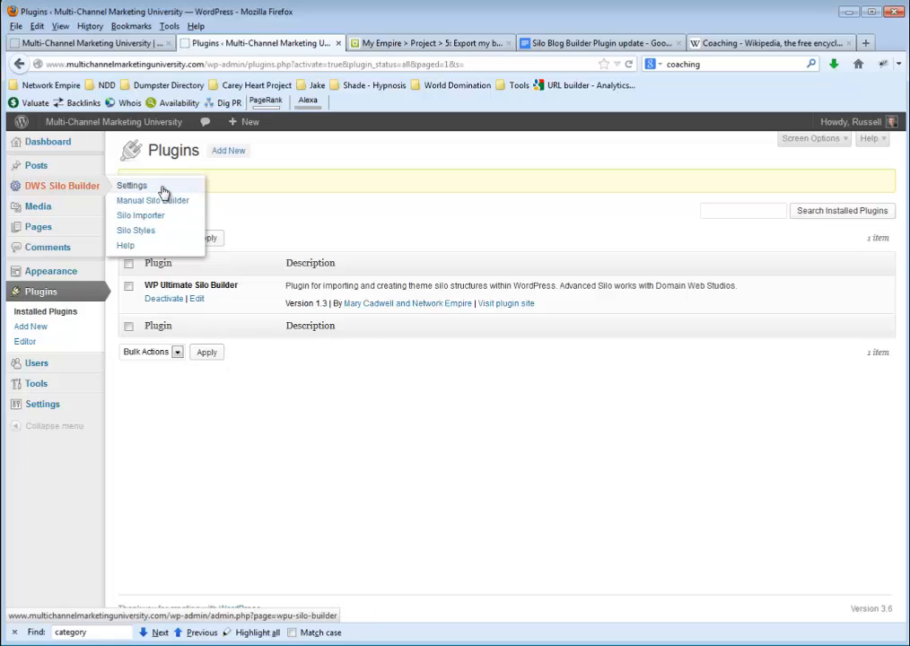
{"action": "left_click", "coordinate": [134, 187]}
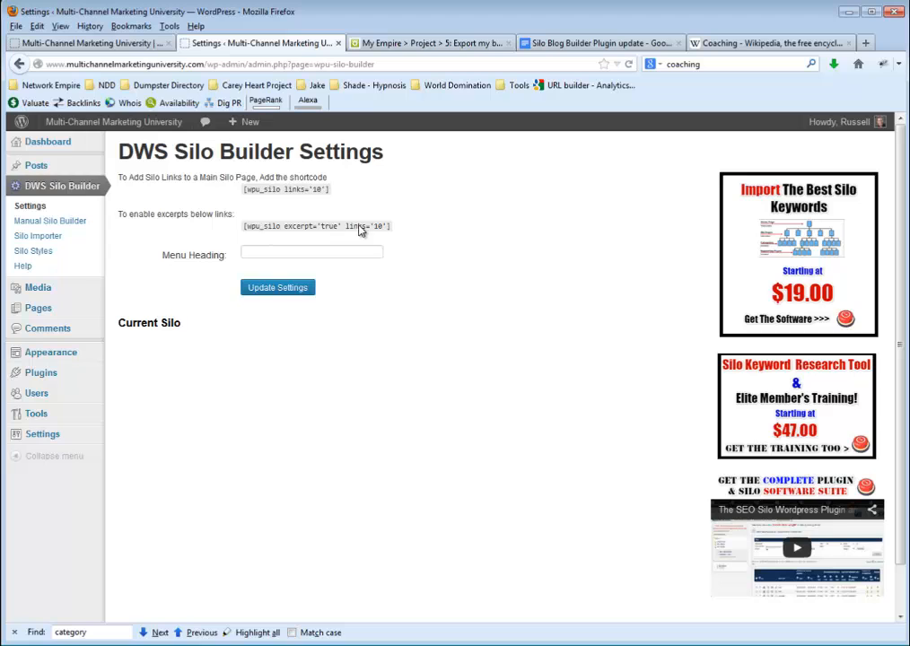
{"action": "left_click", "coordinate": [75, 231]}
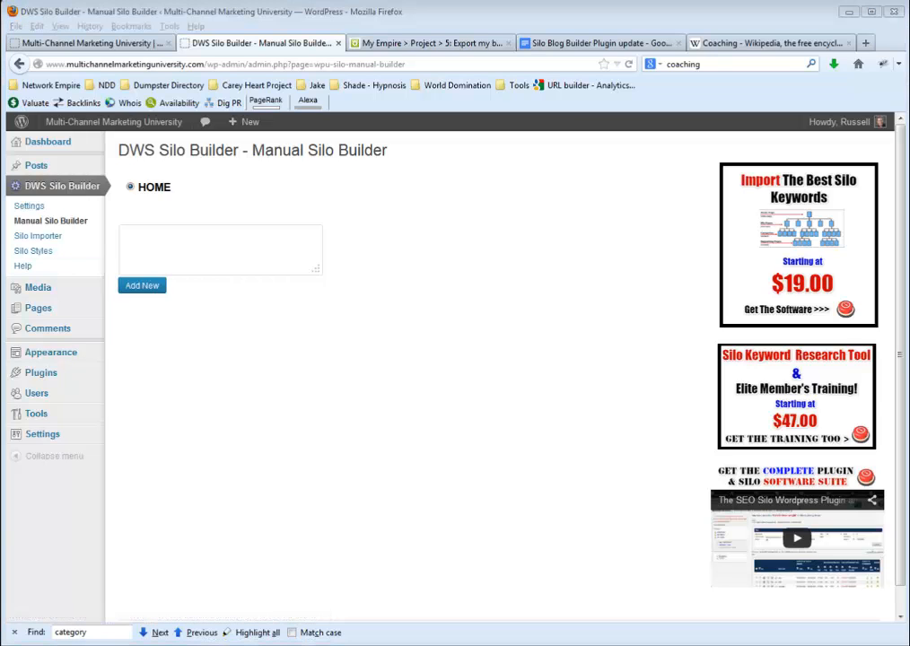
{"action": "left_click", "coordinate": [171, 239]}
{"action": "left_click", "coordinate": [170, 252]}
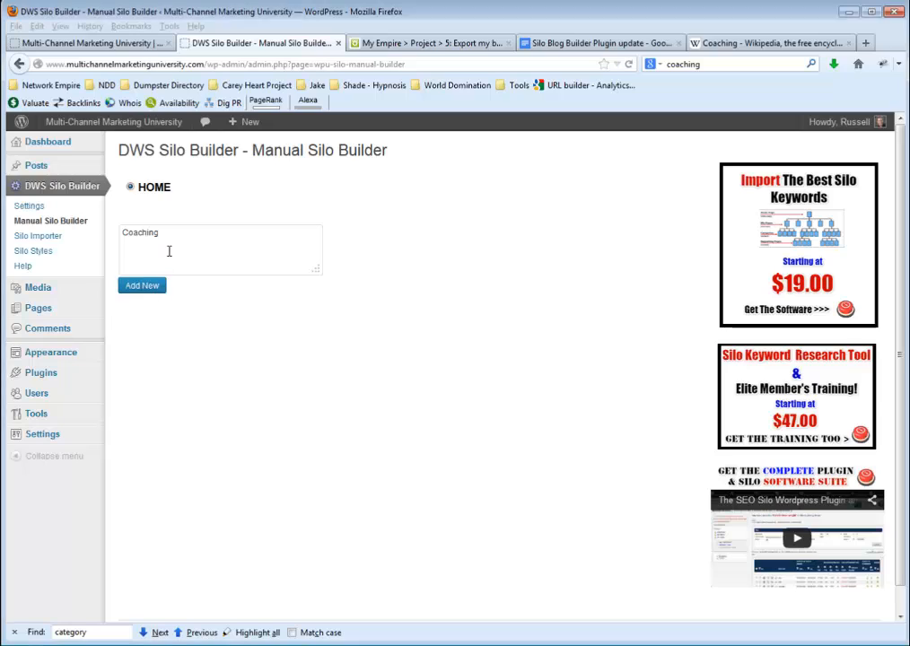
{"action": "type", "text": "Mentoring Programs"}
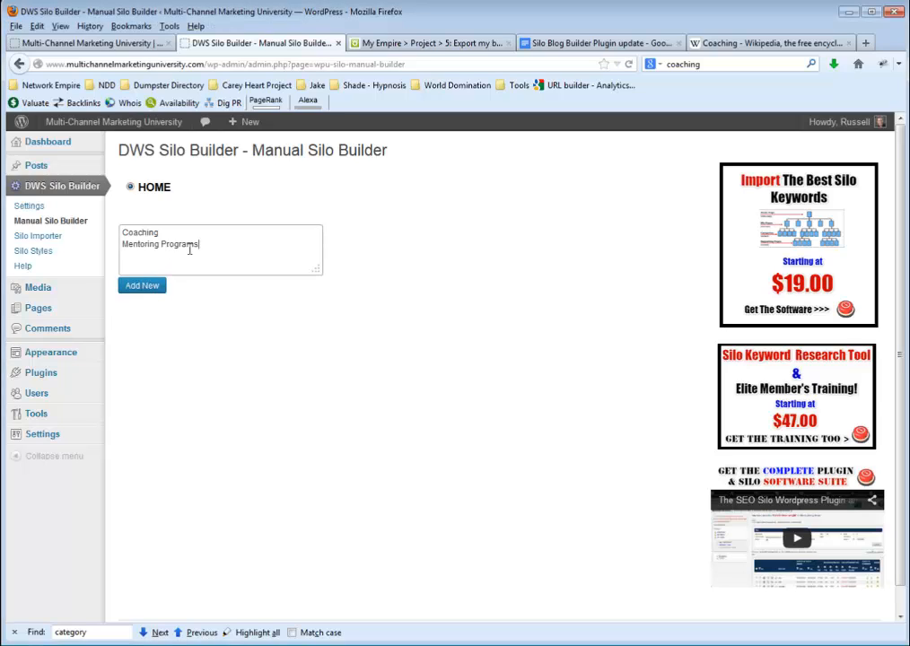
{"action": "left_click", "coordinate": [131, 286]}
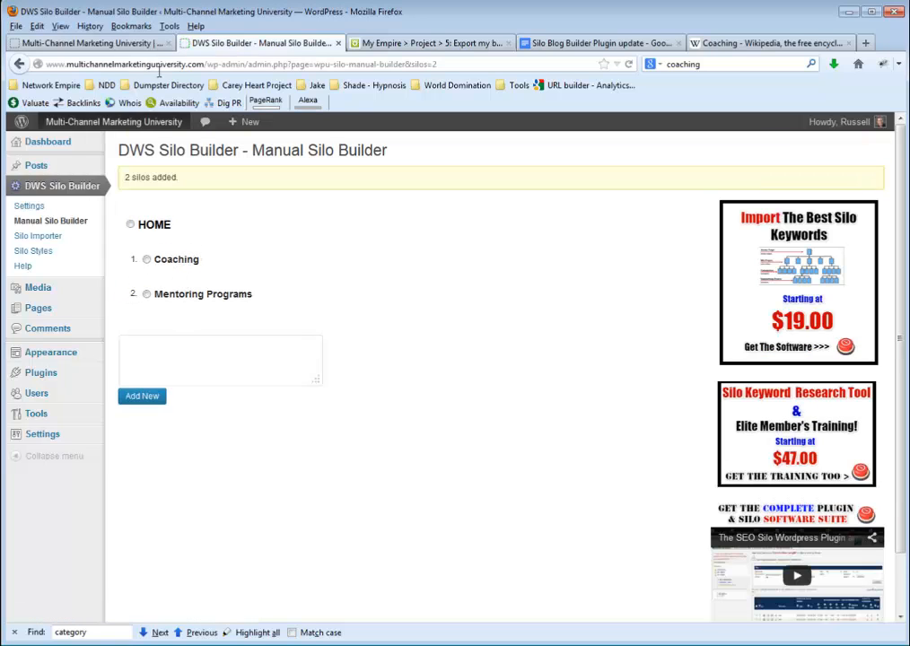
{"action": "left_click", "coordinate": [118, 41]}
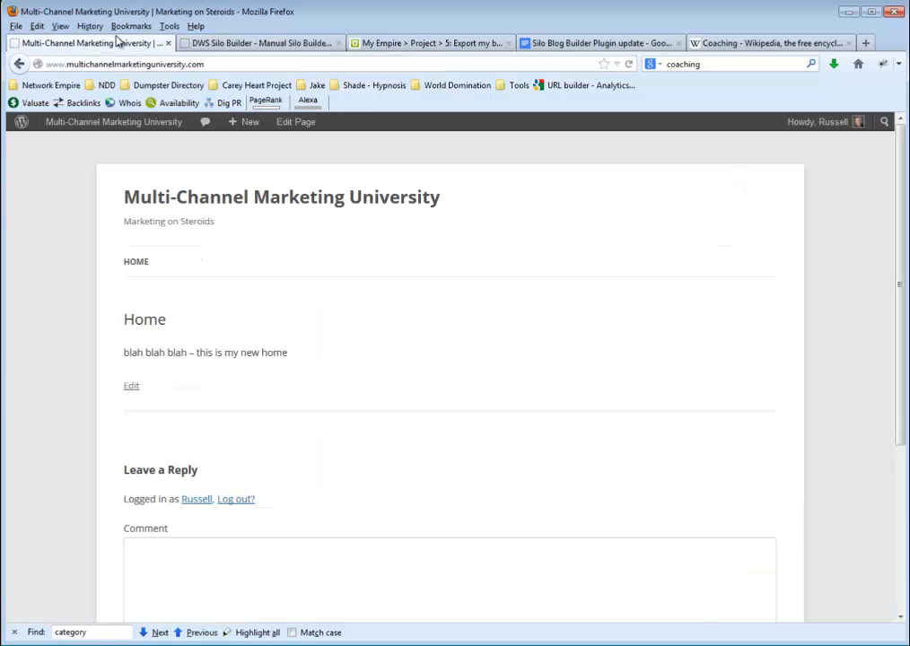
{"action": "left_click", "coordinate": [629, 63]}
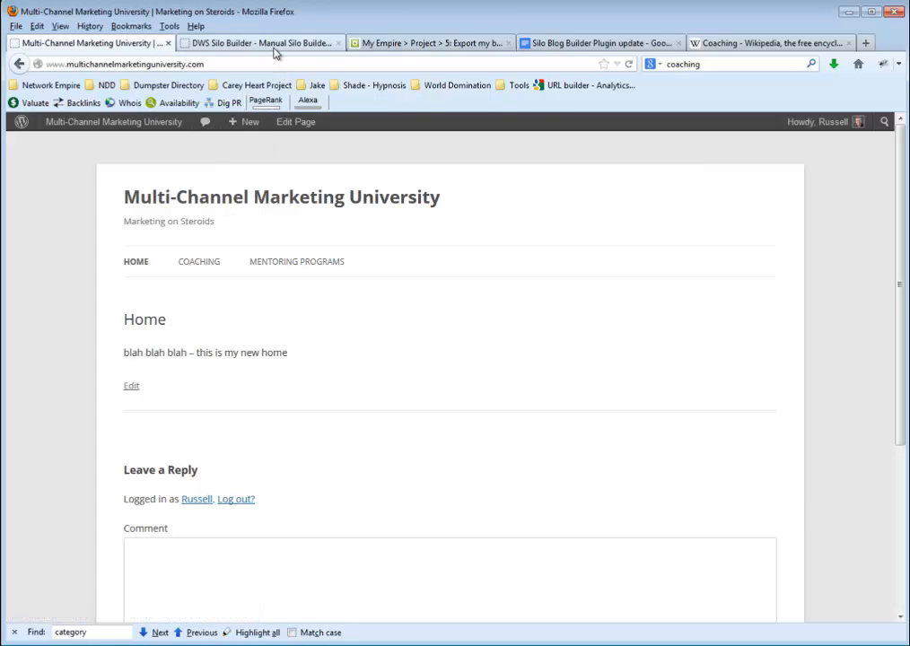
Add the DWS Advanced Silo widget to the Main Sidebar with the title Menu and 10 links to show, and save it
{"action": "left_click", "coordinate": [236, 42]}
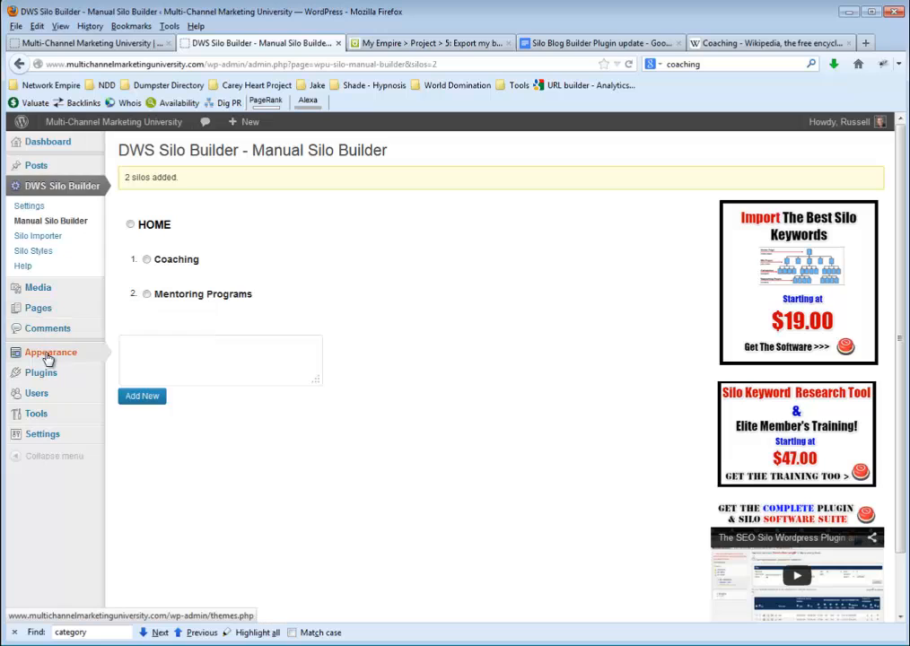
{"action": "mouse_move", "coordinate": [54, 355]}
{"action": "left_click", "coordinate": [144, 385]}
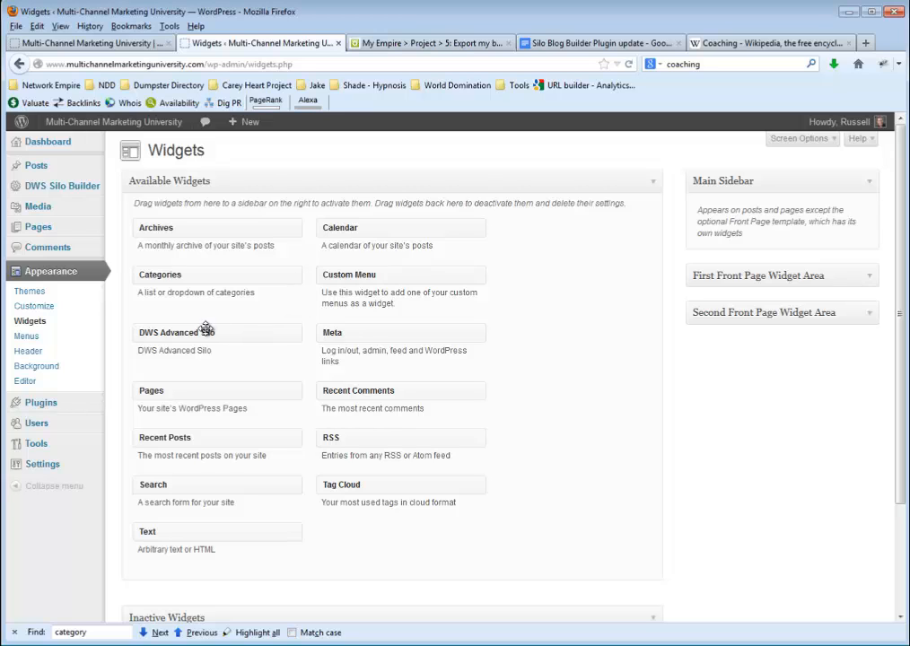
{"action": "left_click_drag", "start_coordinate": [206, 327], "coordinate": [777, 255]}
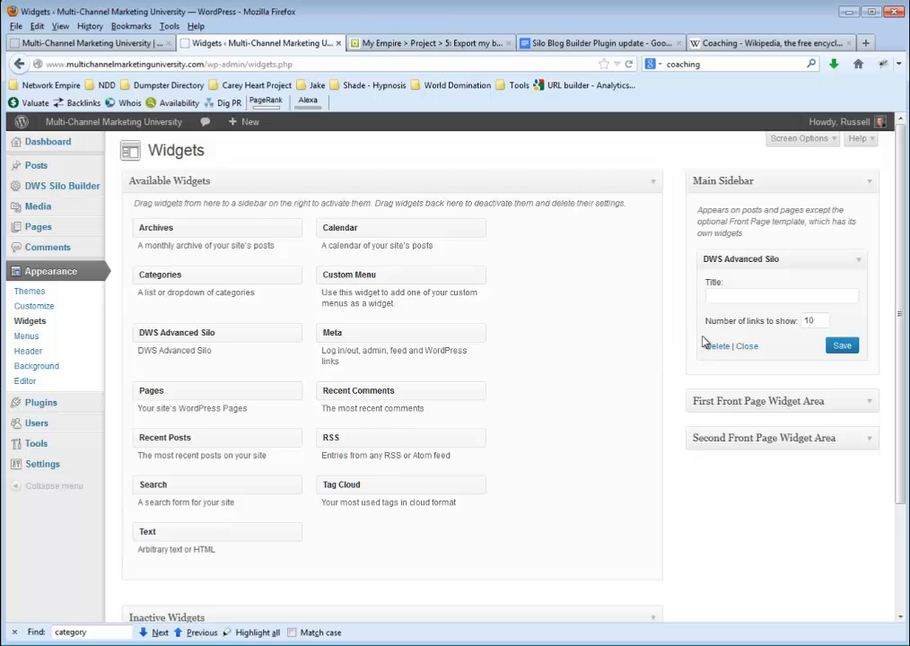
{"action": "left_click", "coordinate": [760, 295]}
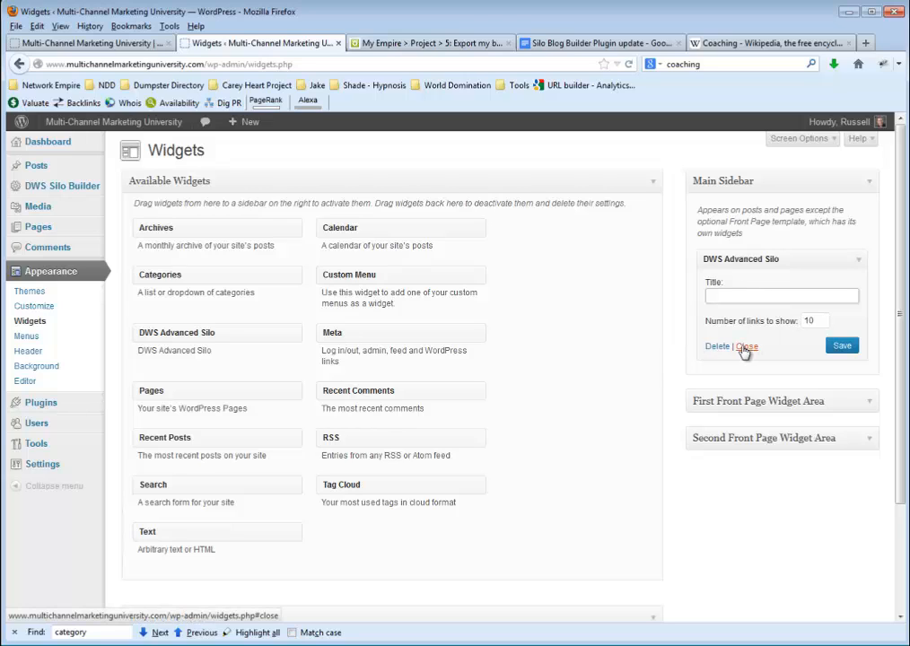
{"action": "type", "text": "Menu"}
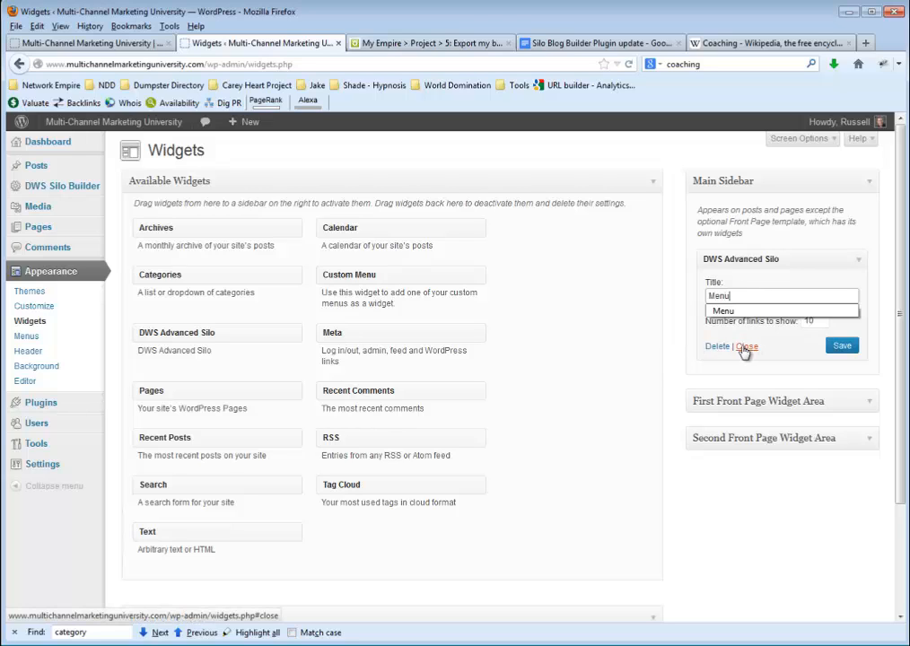
{"action": "left_click", "coordinate": [797, 341]}
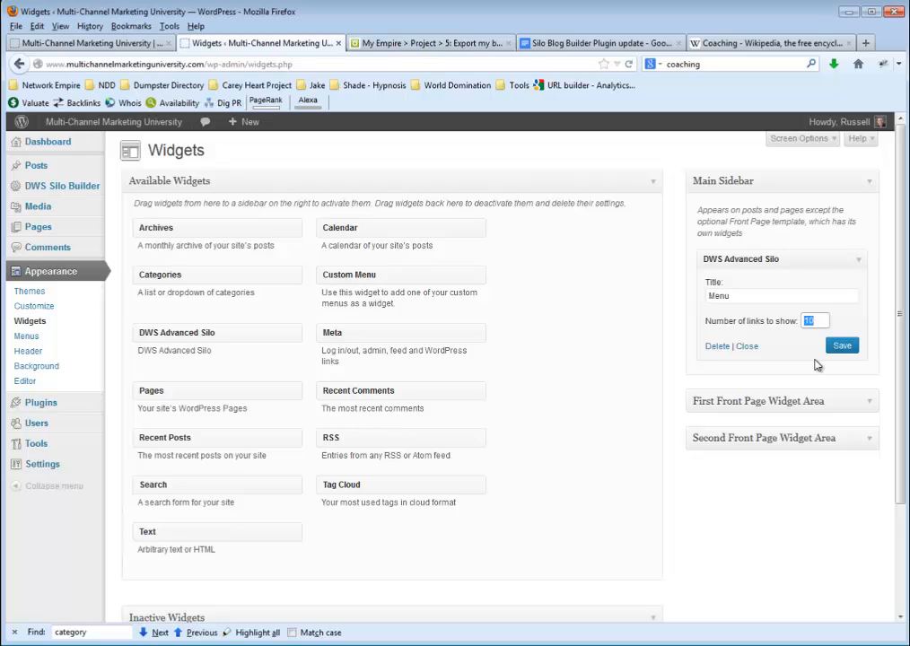
{"action": "left_click", "coordinate": [837, 348]}
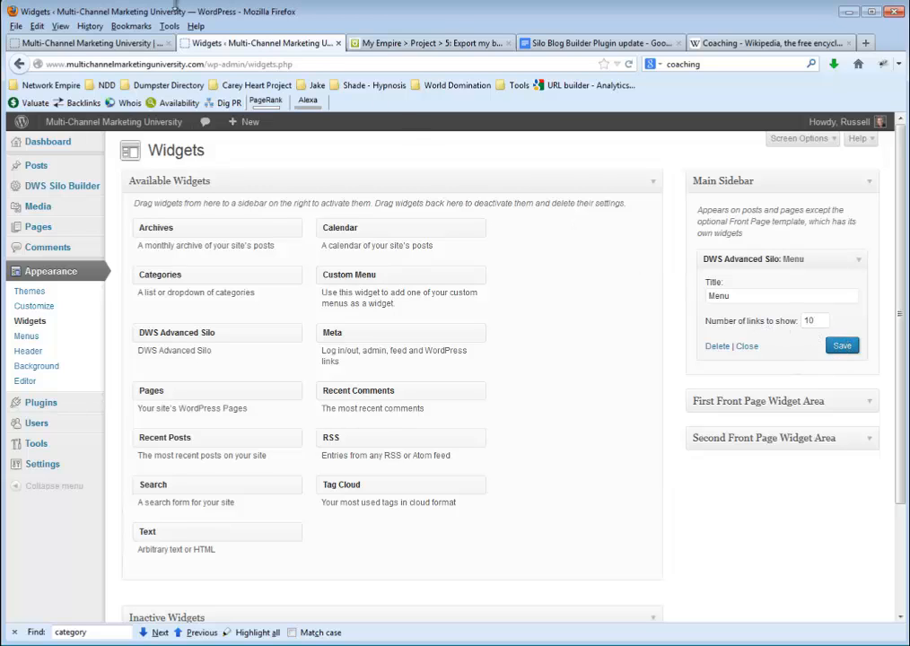
Reload the live site's front page to check the sidebar menu and open the Coaching page
{"action": "left_click", "coordinate": [86, 42]}
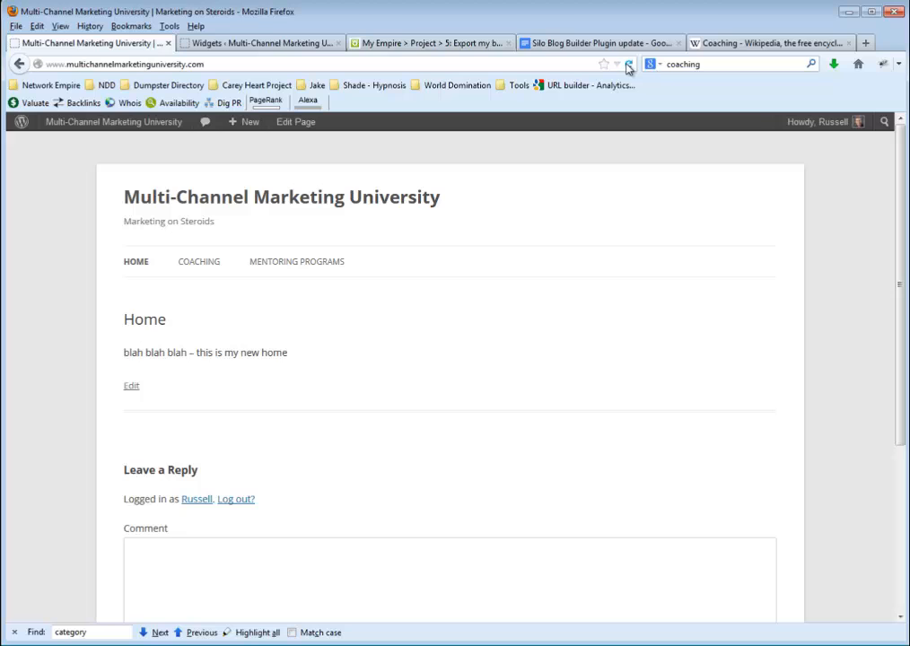
{"action": "left_click", "coordinate": [628, 65]}
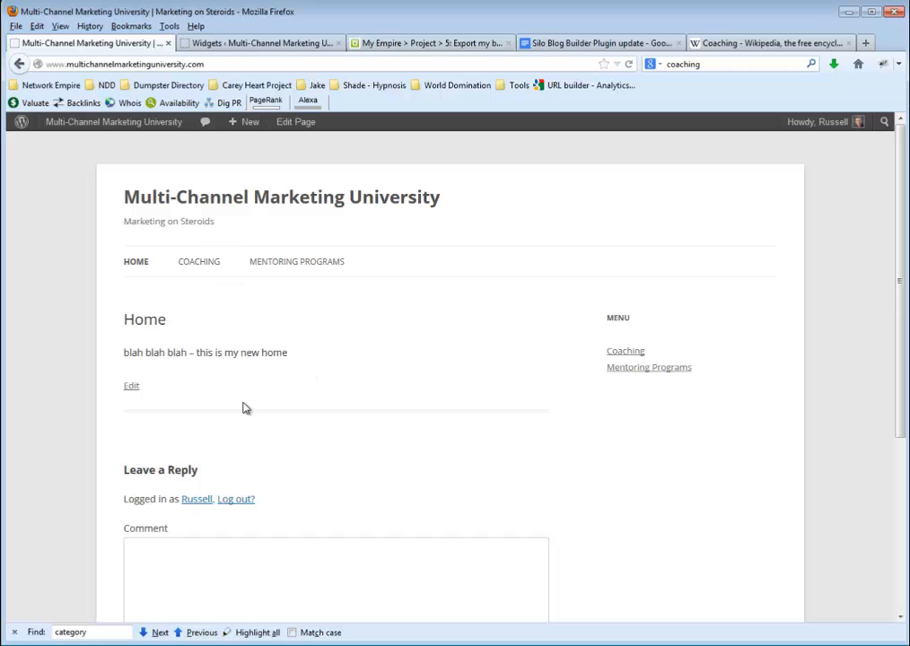
{"action": "left_click", "coordinate": [201, 261]}
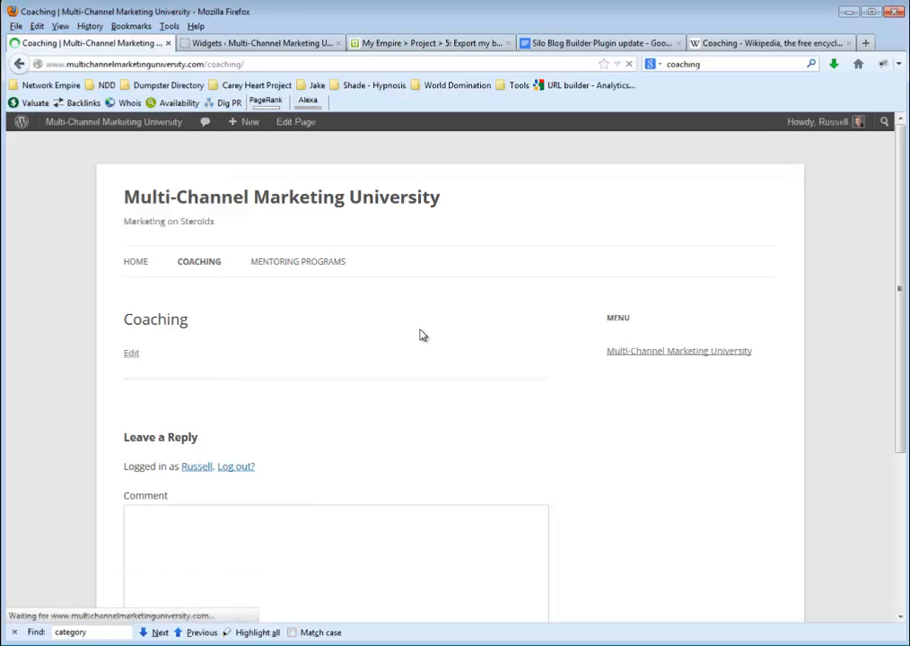
Add the categories online business coaching, internet marketing coaching and MLM coaching under the Coaching silo in the Manual Silo Builder
{"action": "left_click", "coordinate": [264, 43]}
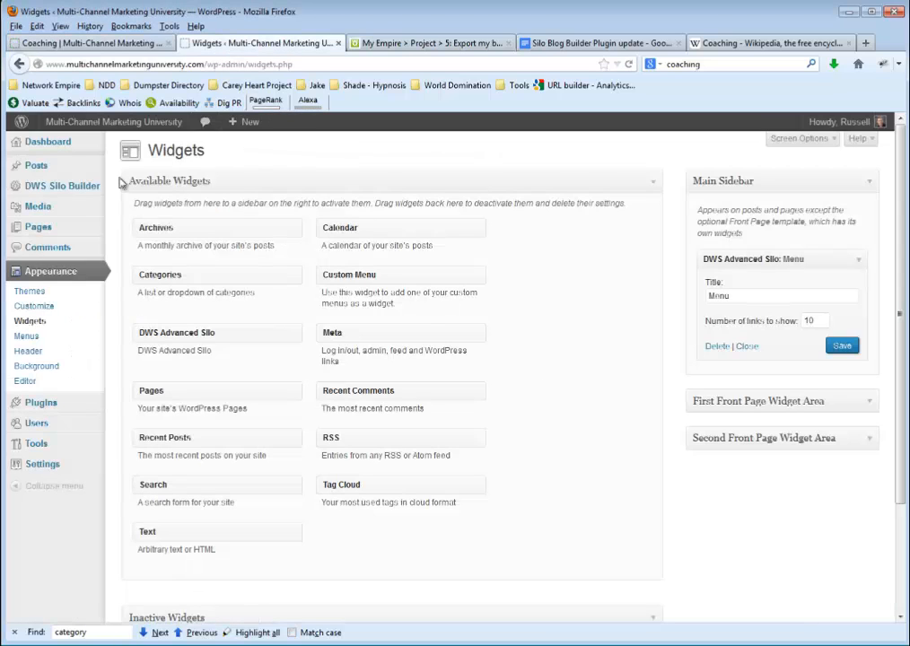
{"action": "mouse_move", "coordinate": [68, 195]}
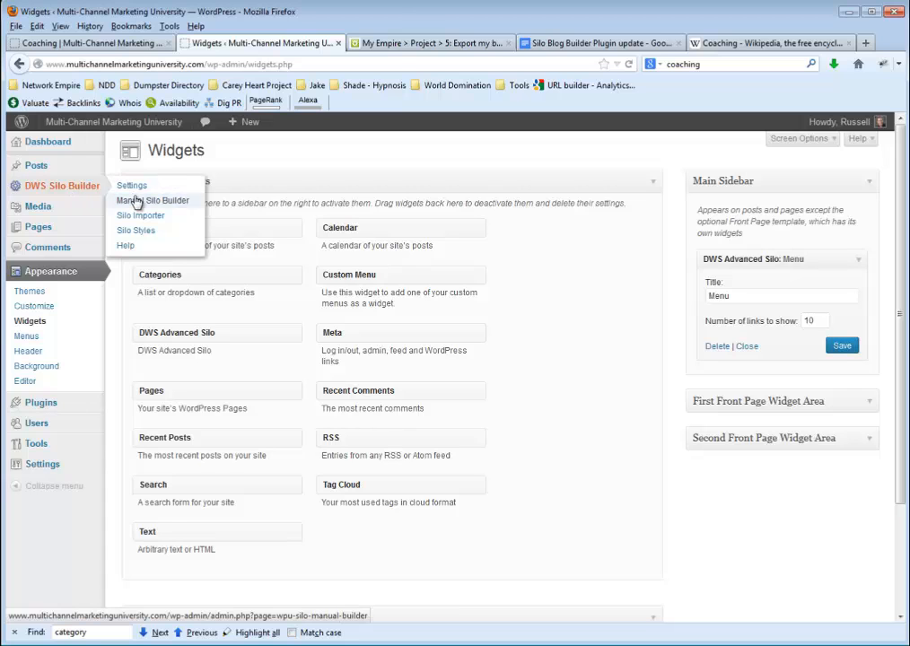
{"action": "left_click", "coordinate": [137, 202]}
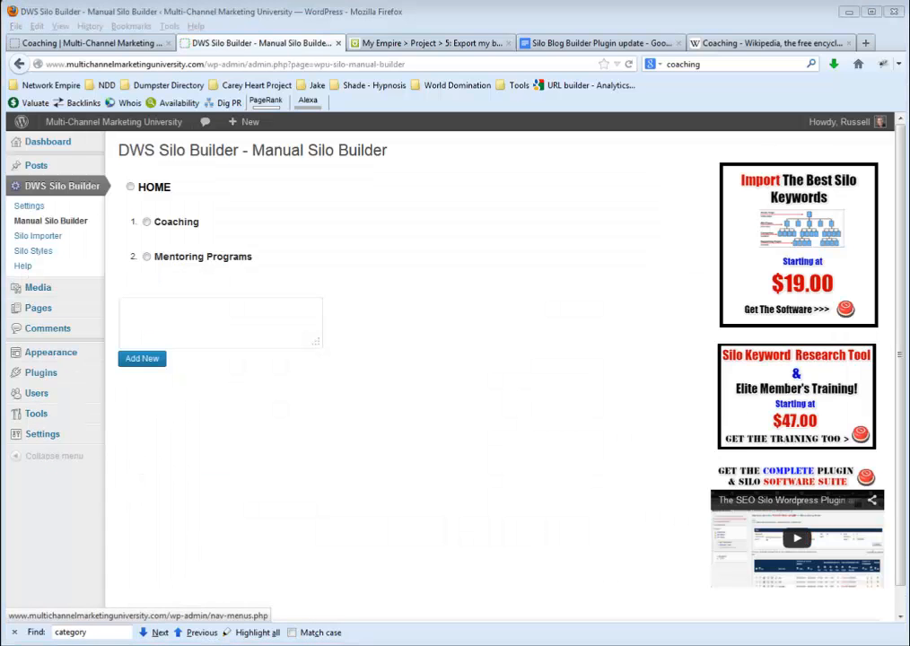
{"action": "left_click", "coordinate": [146, 222]}
{"action": "left_click", "coordinate": [143, 325]}
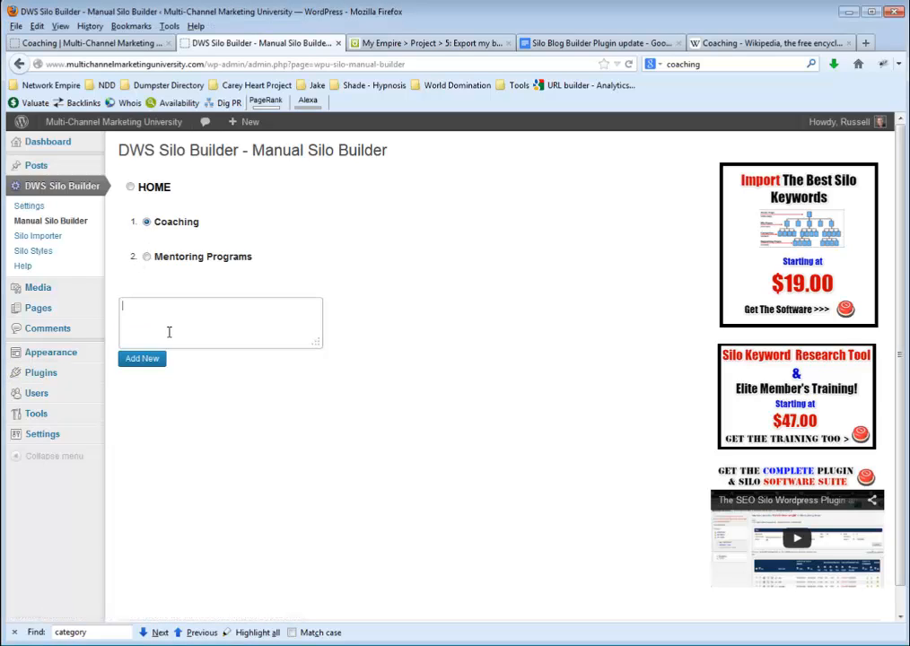
{"action": "type", "text": "online business coaching internet marketing coaching MLM coaching"}
{"action": "left_click", "coordinate": [151, 359]}
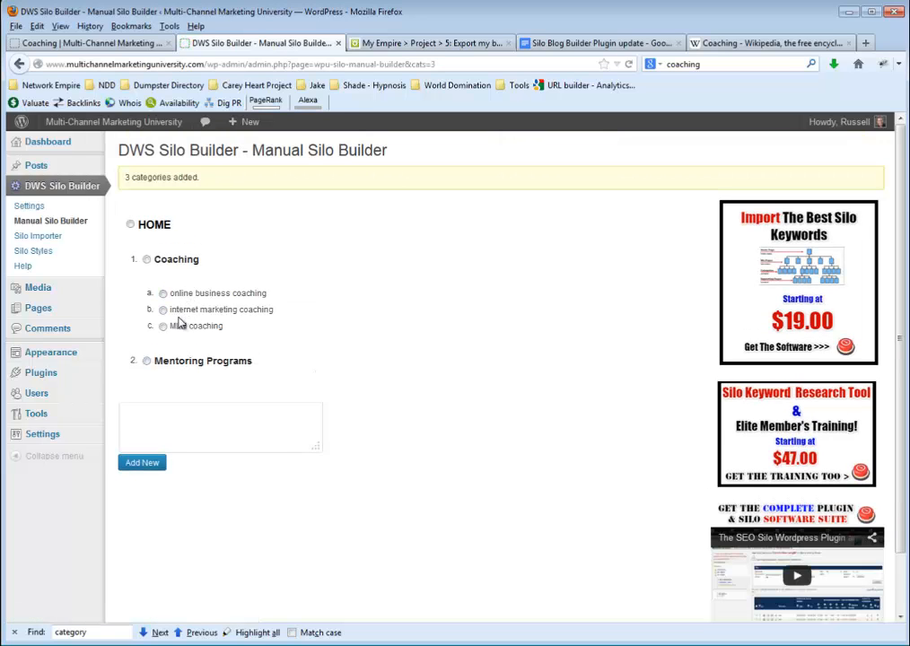
Reload the live Coaching page to check its sidebar menu and return to the Manual Silo Builder
{"action": "left_click", "coordinate": [117, 46]}
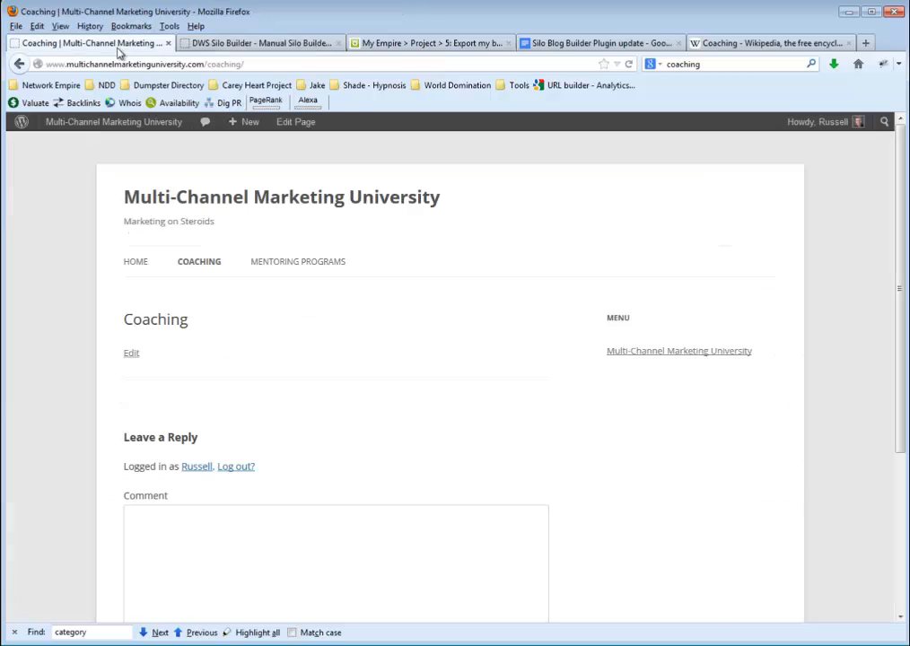
{"action": "left_click", "coordinate": [628, 64]}
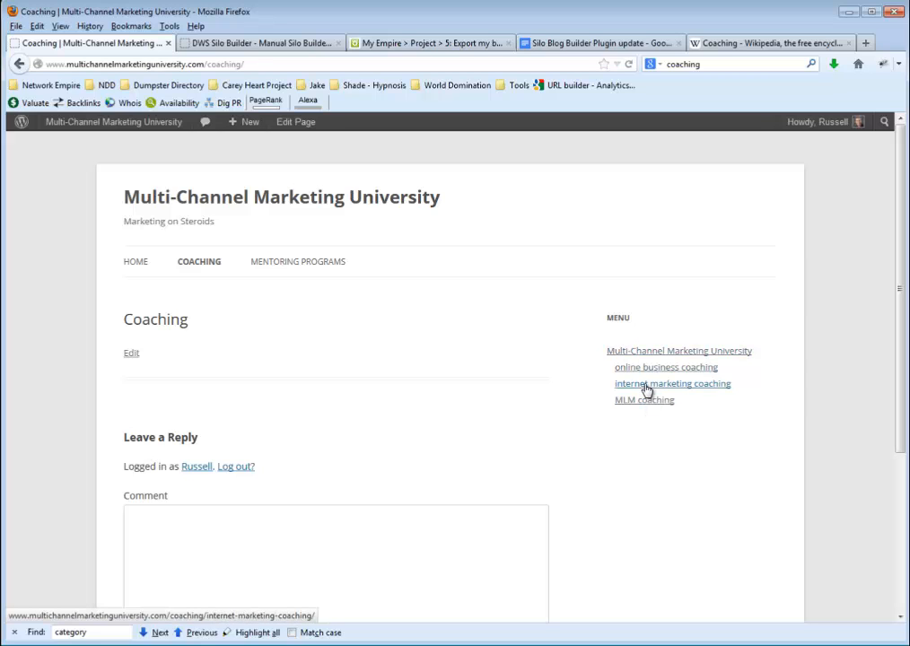
{"action": "left_click", "coordinate": [252, 45]}
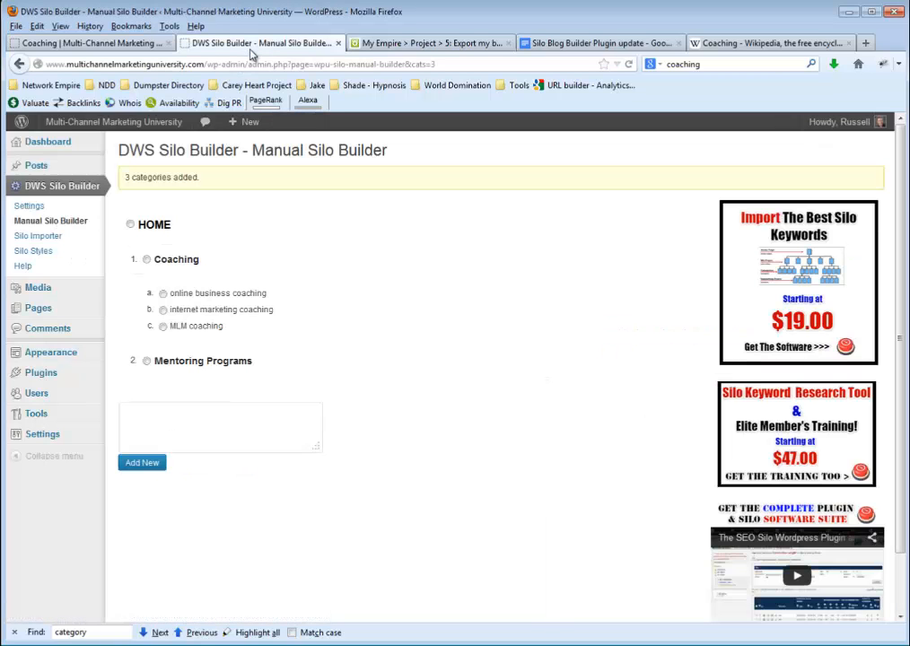
Review the Categories list and the Pages list to check the entries made for the Coaching and Mentoring Programs silos
{"action": "mouse_move", "coordinate": [69, 304]}
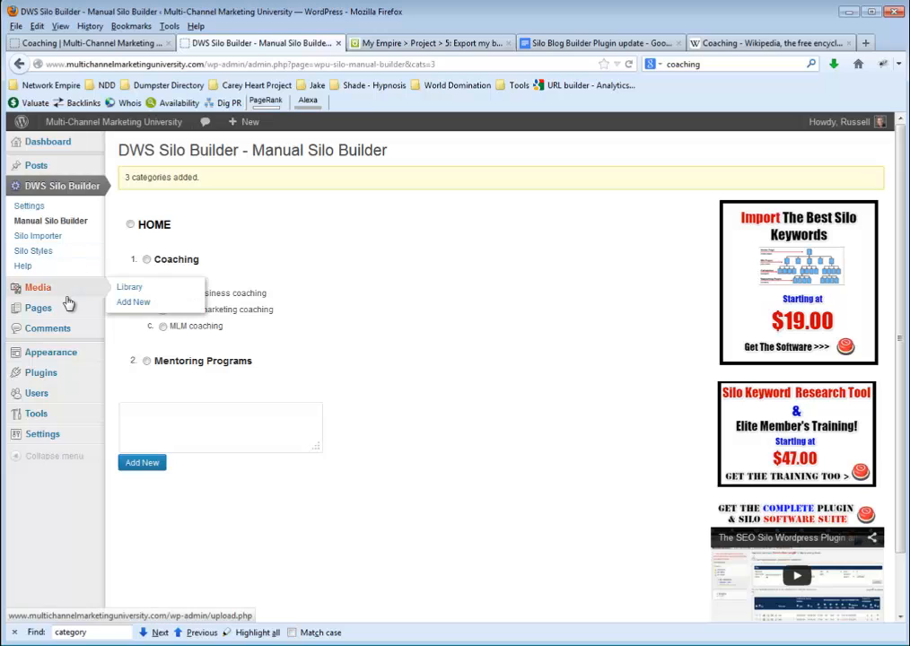
{"action": "mouse_move", "coordinate": [50, 169]}
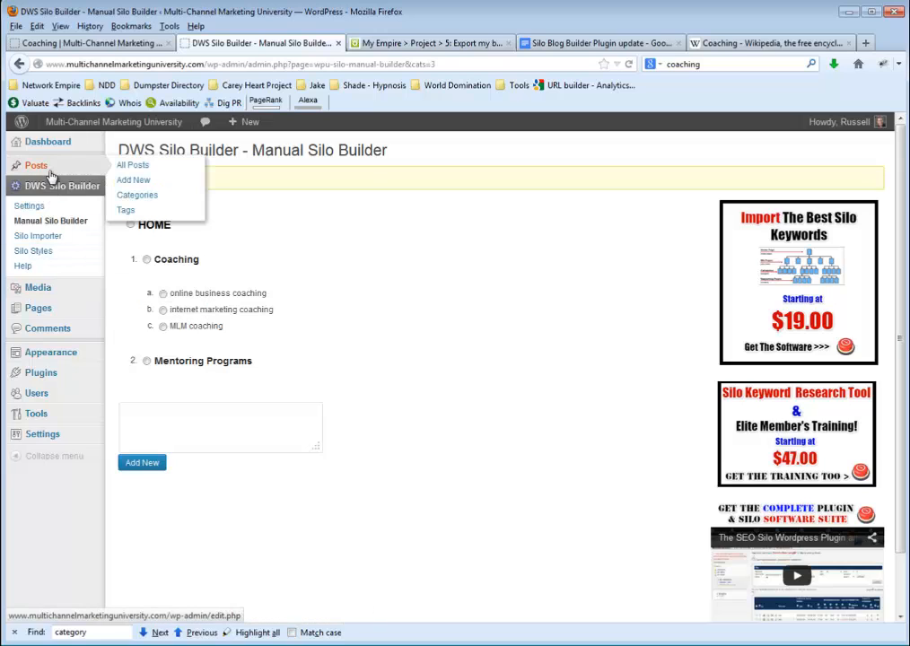
{"action": "left_click", "coordinate": [131, 199]}
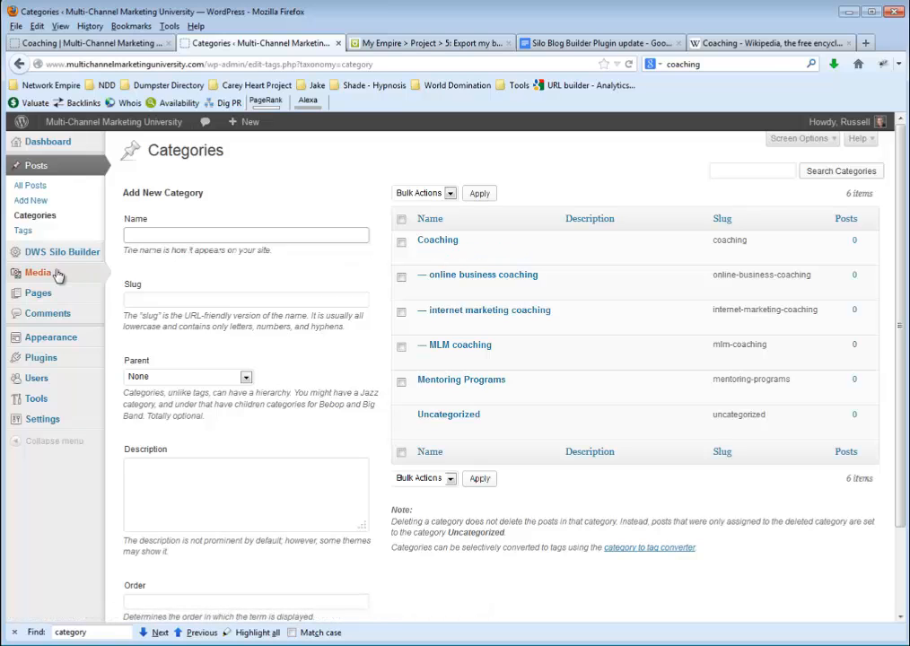
{"action": "mouse_move", "coordinate": [45, 293]}
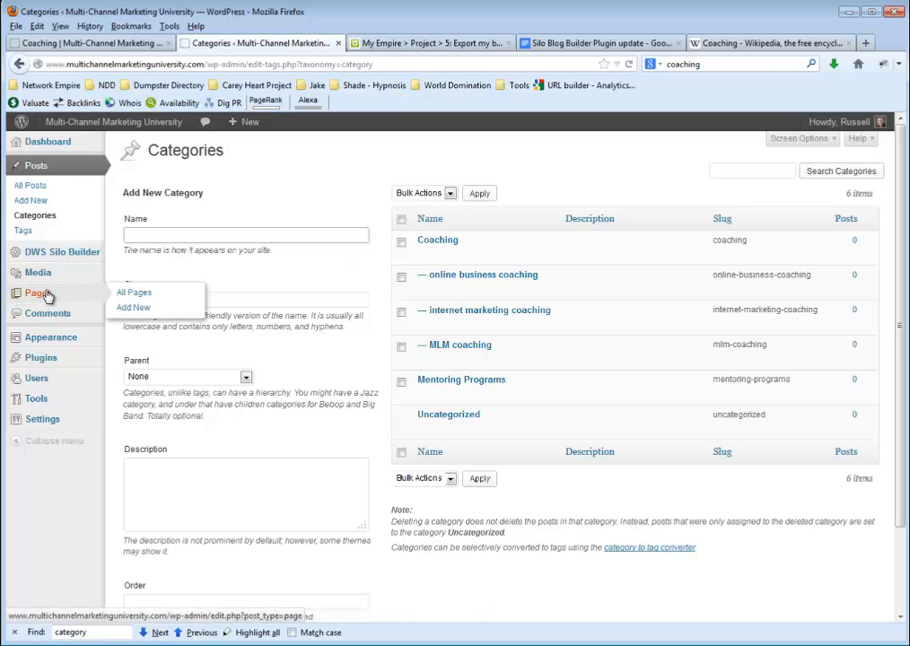
{"action": "left_click", "coordinate": [146, 292]}
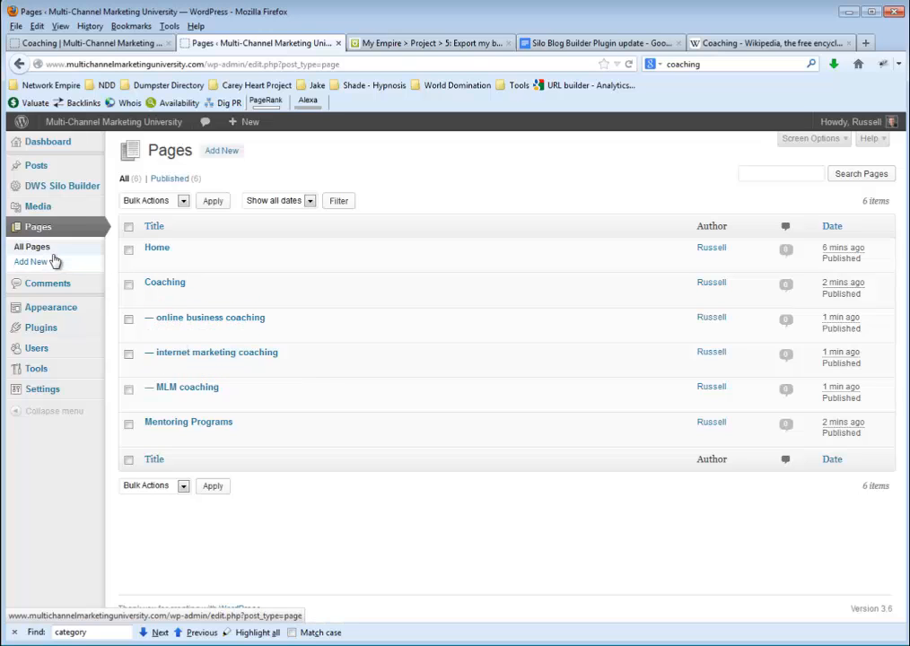
Add the categories online business mentoring and internet marketing mentoring under the Mentoring Programs silo in the Manual Silo Builder
{"action": "mouse_move", "coordinate": [63, 196]}
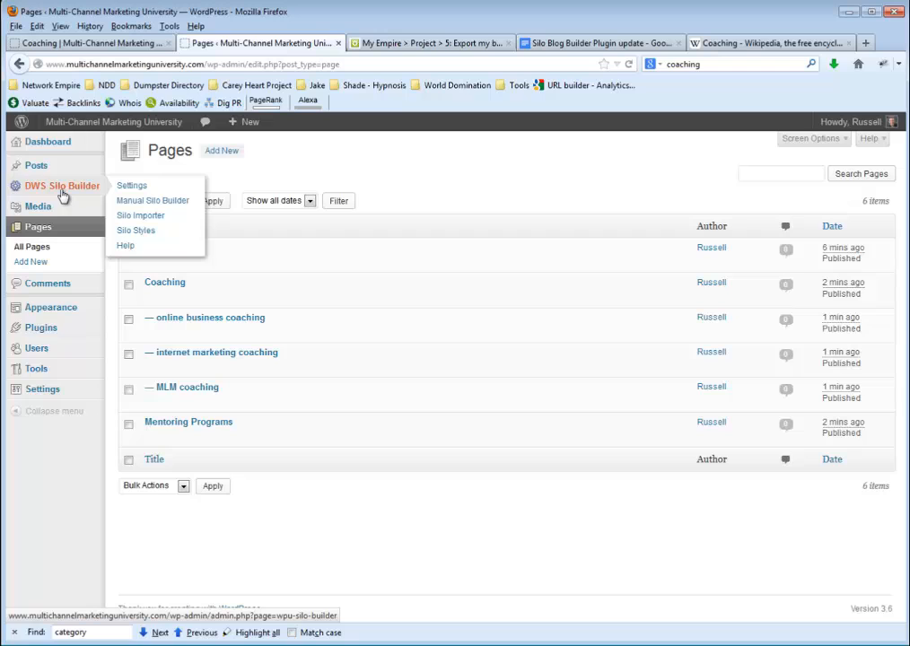
{"action": "mouse_move", "coordinate": [39, 306]}
{"action": "left_click", "coordinate": [126, 203]}
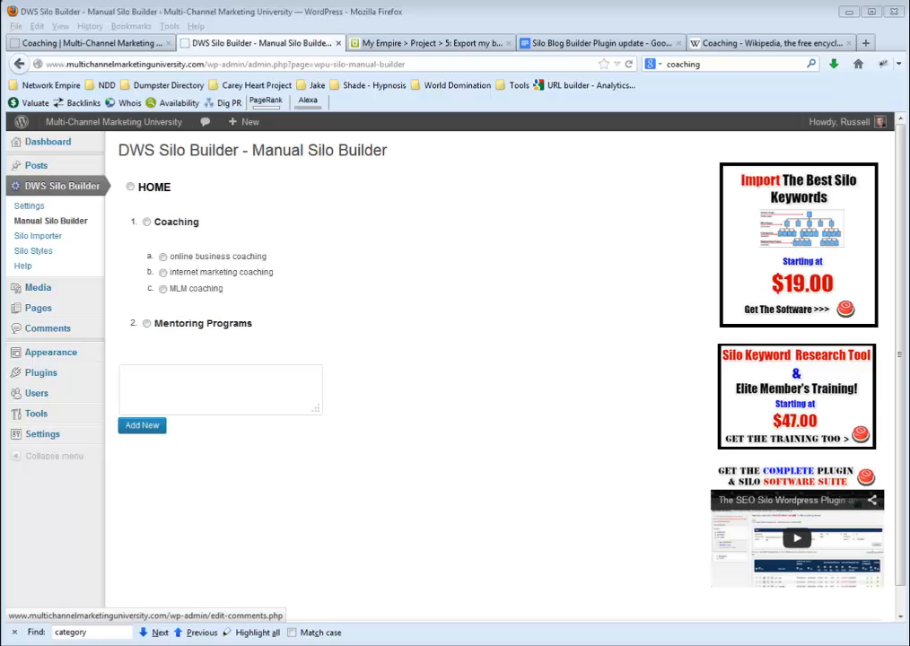
{"action": "left_click", "coordinate": [144, 323]}
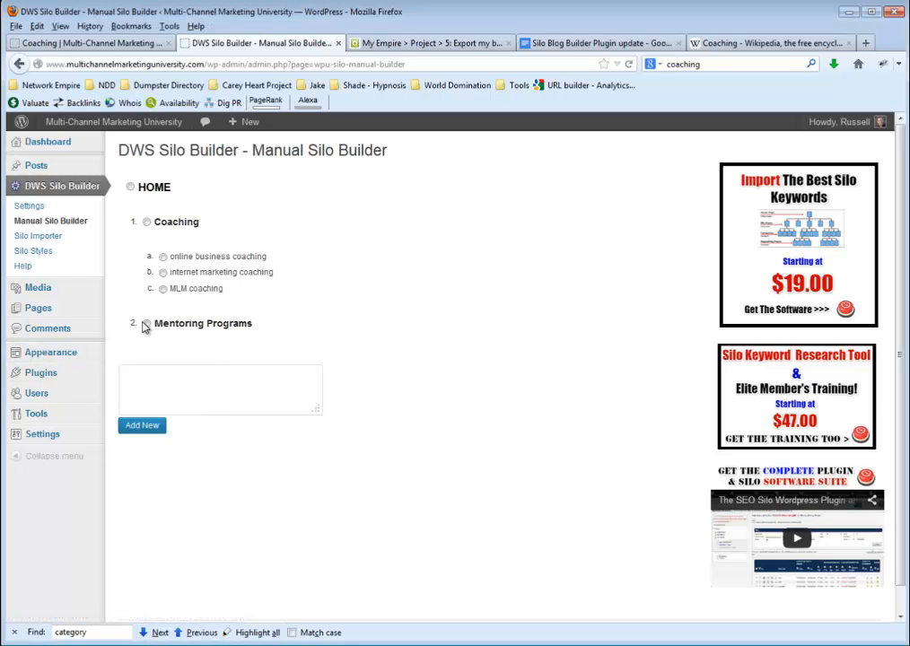
{"action": "left_click", "coordinate": [146, 325]}
{"action": "left_click", "coordinate": [151, 395]}
{"action": "type", "text": "online business mentoring internet marketing mentoring"}
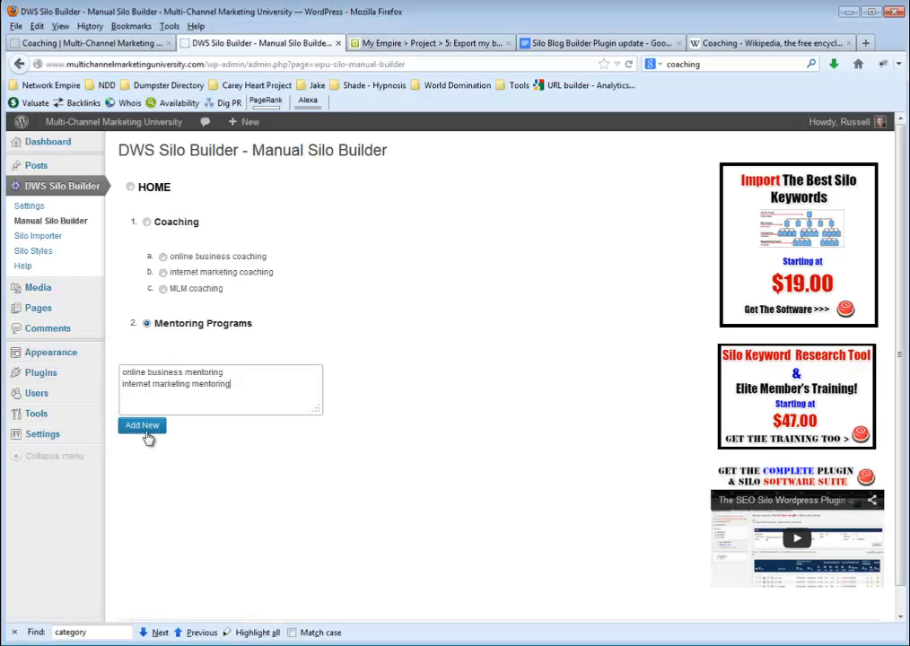
{"action": "left_click", "coordinate": [141, 427]}
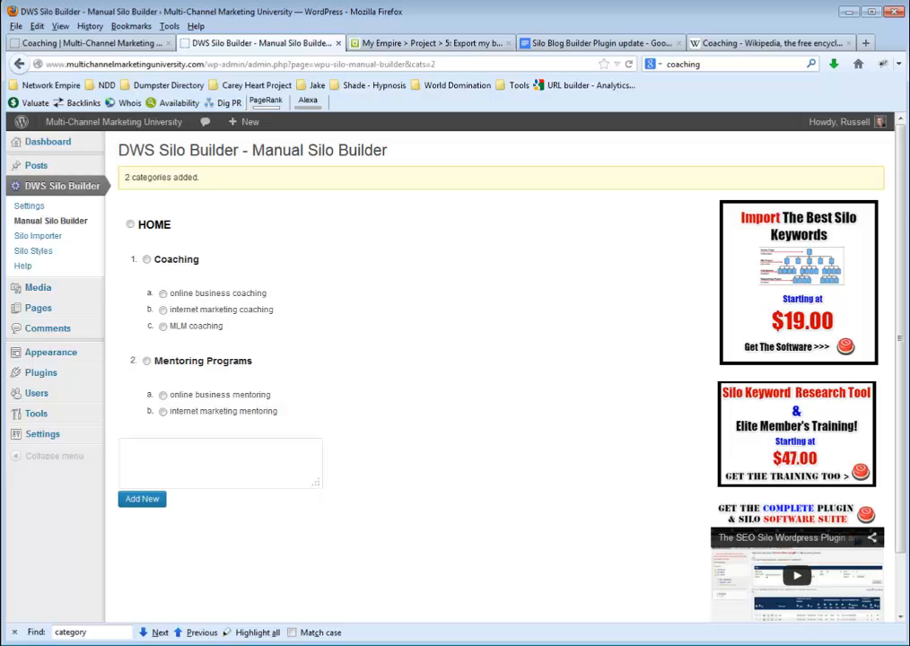
Add the supporting posts business coaching today and business coaching tomorrow under the online business coaching category
{"action": "left_click", "coordinate": [163, 293]}
{"action": "type", "text": "business coaching today business coaching tomorrow"}
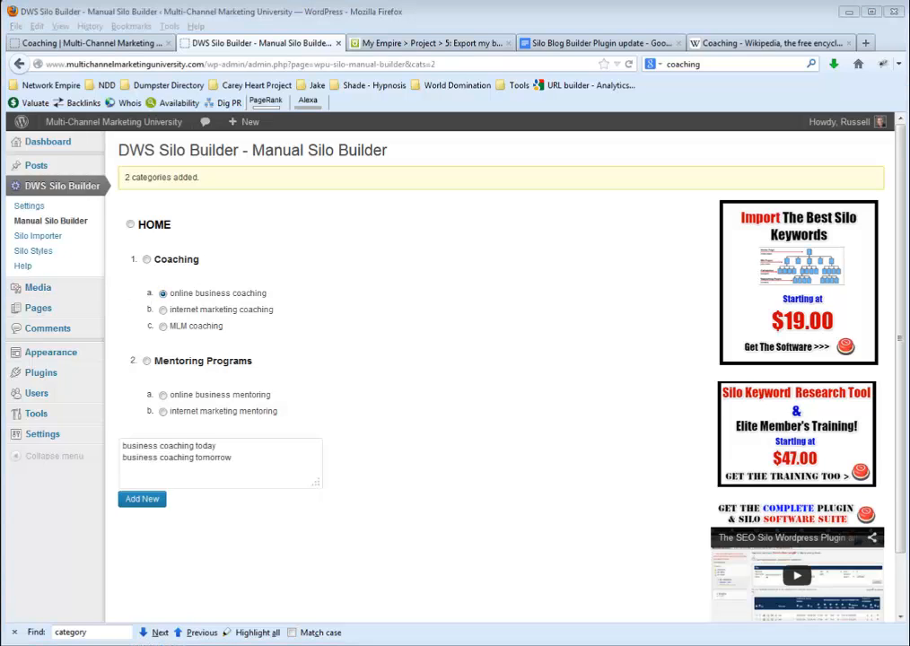
{"action": "left_click", "coordinate": [142, 500]}
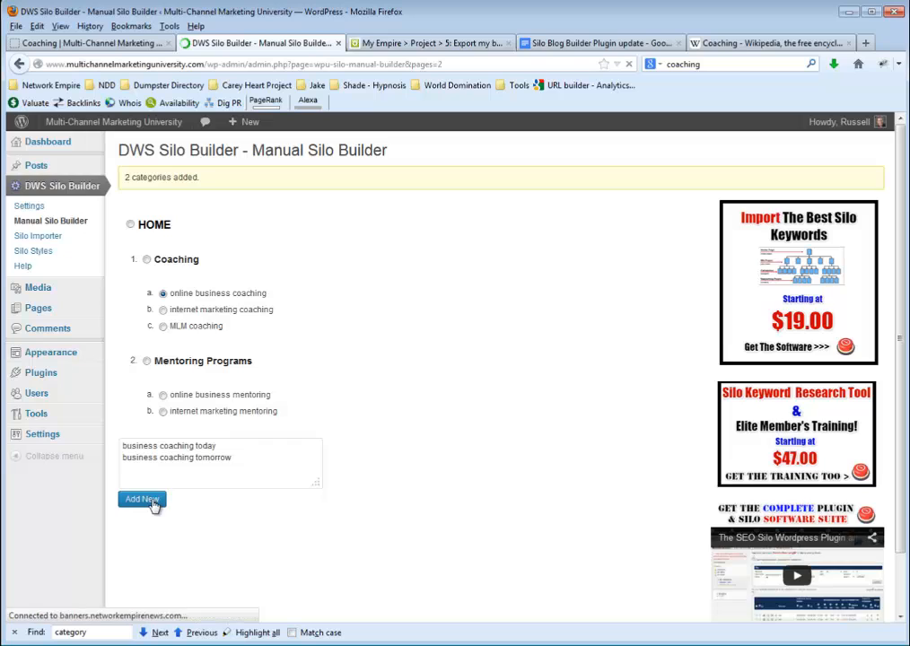
Check the new entries in the posts list, and view the live online business coaching page and its business coaching today post
{"action": "mouse_move", "coordinate": [41, 165]}
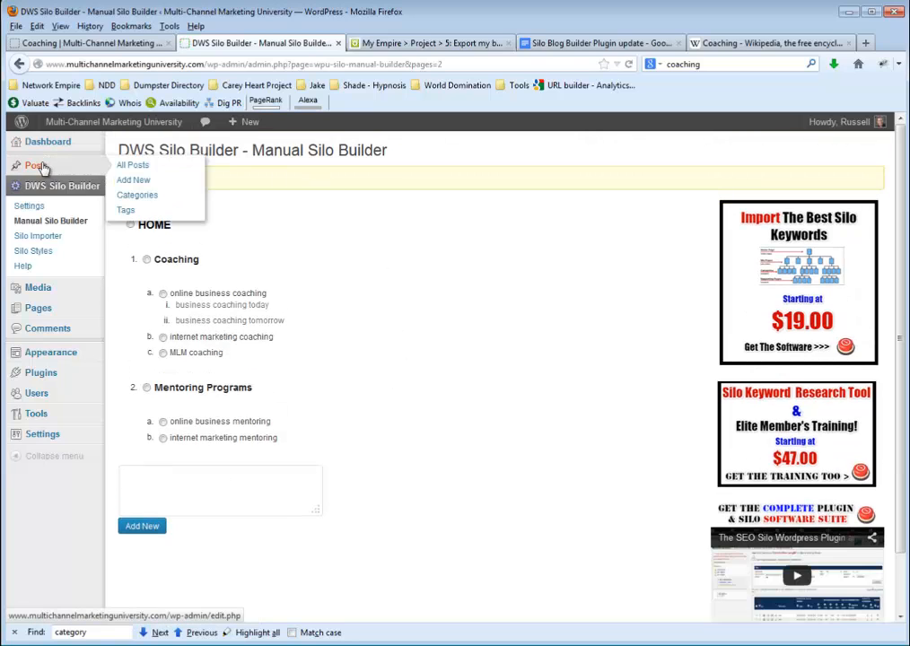
{"action": "left_click", "coordinate": [132, 165]}
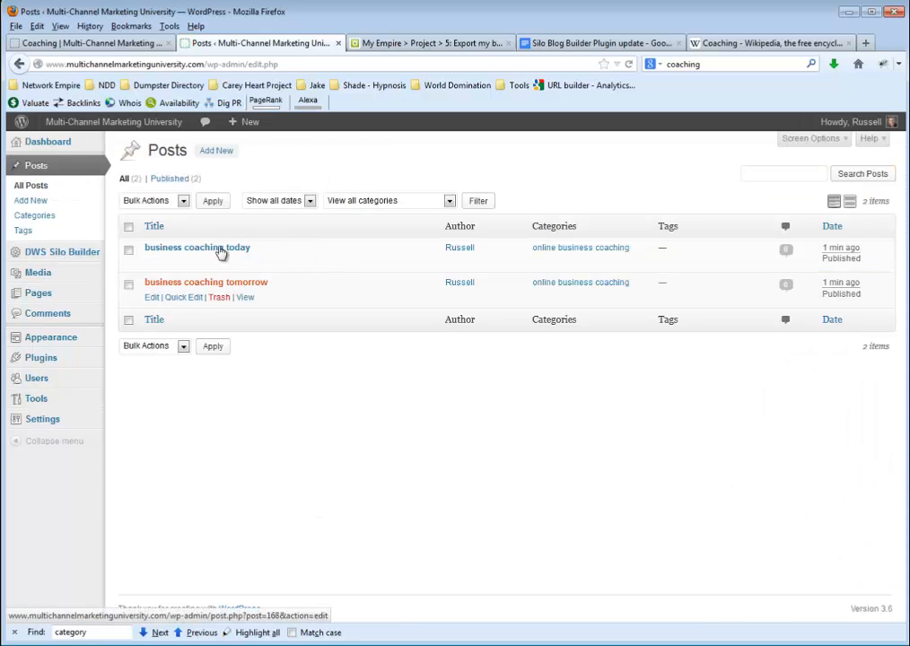
{"action": "left_click", "coordinate": [131, 42]}
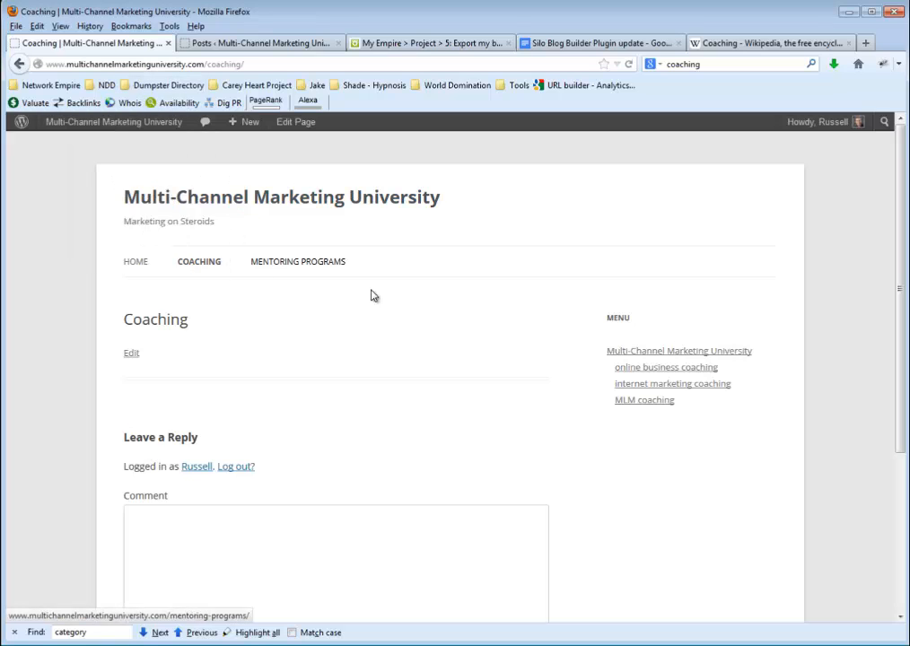
{"action": "left_click", "coordinate": [655, 370]}
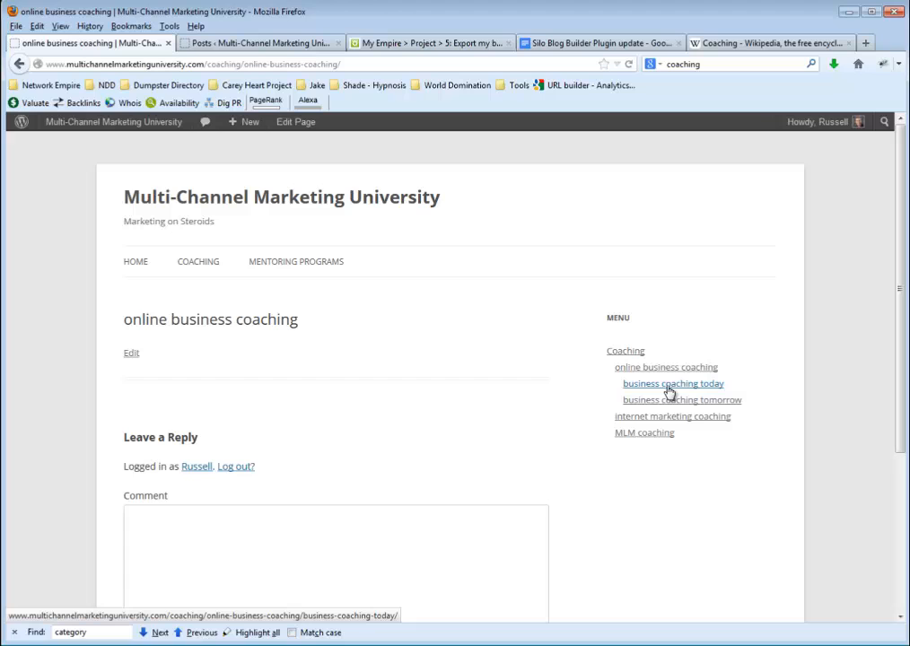
{"action": "left_click", "coordinate": [670, 388]}
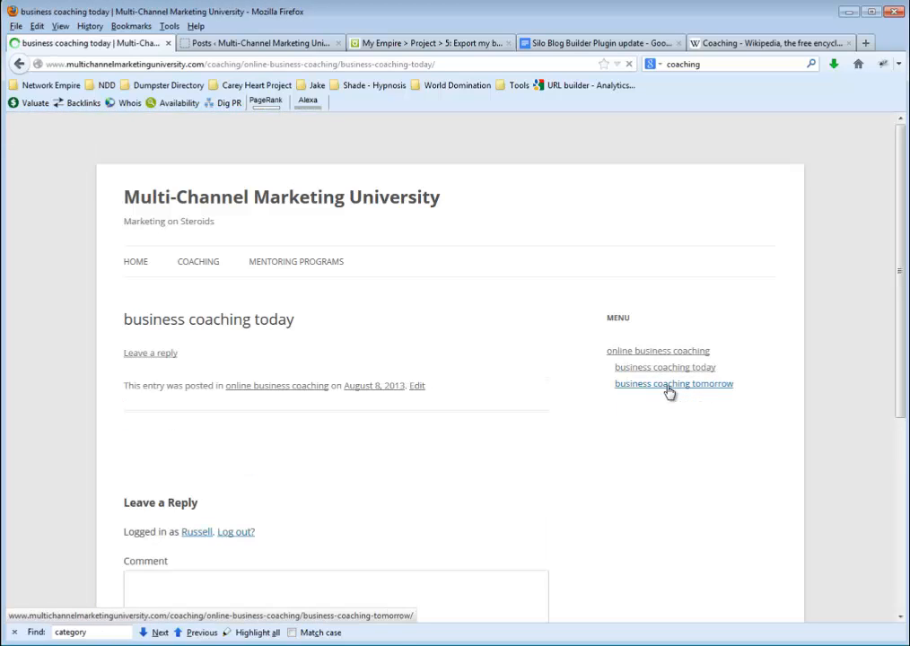
Edit the business coaching today post and enter the excerpt "this is a blurb about my business coaching today blog post"
{"action": "left_click", "coordinate": [295, 121]}
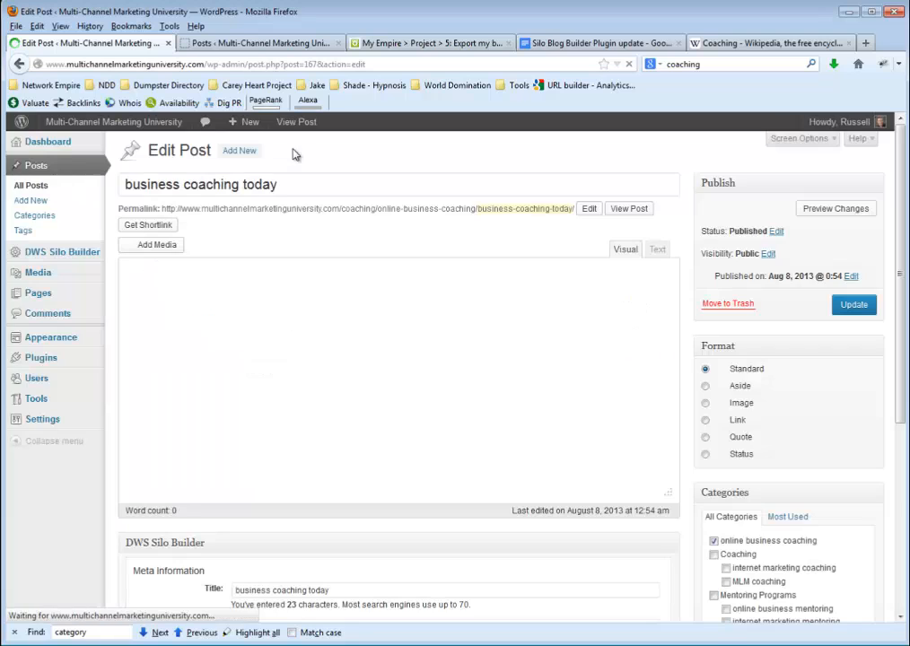
{"action": "scroll", "coordinate": [637, 408], "scroll_direction": "down", "scroll_amount": 5}
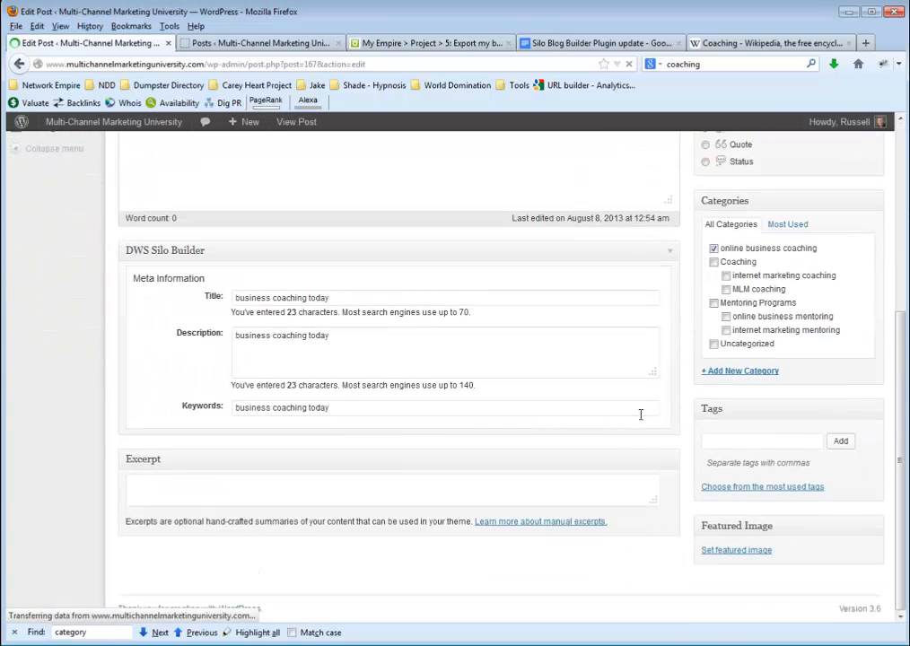
{"action": "left_click", "coordinate": [305, 493]}
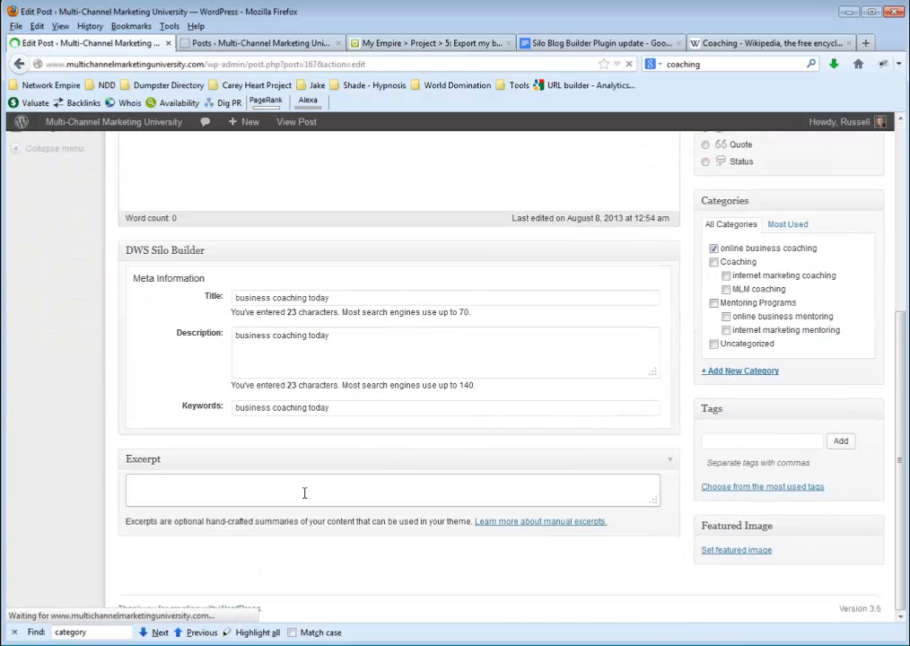
{"action": "type", "text": "this is a blurb about my "}
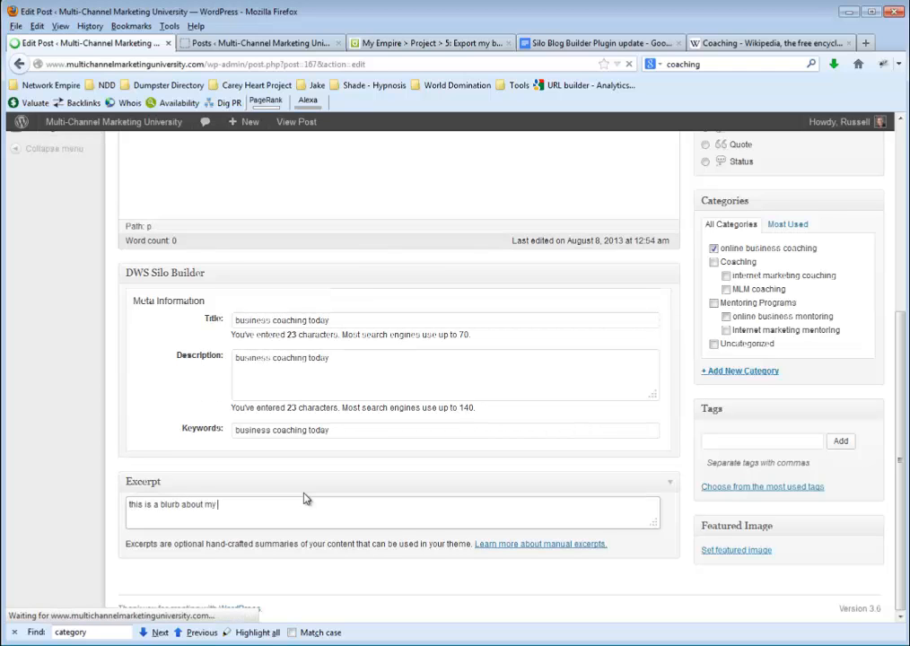
{"action": "type", "text": "business coaching today blog post"}
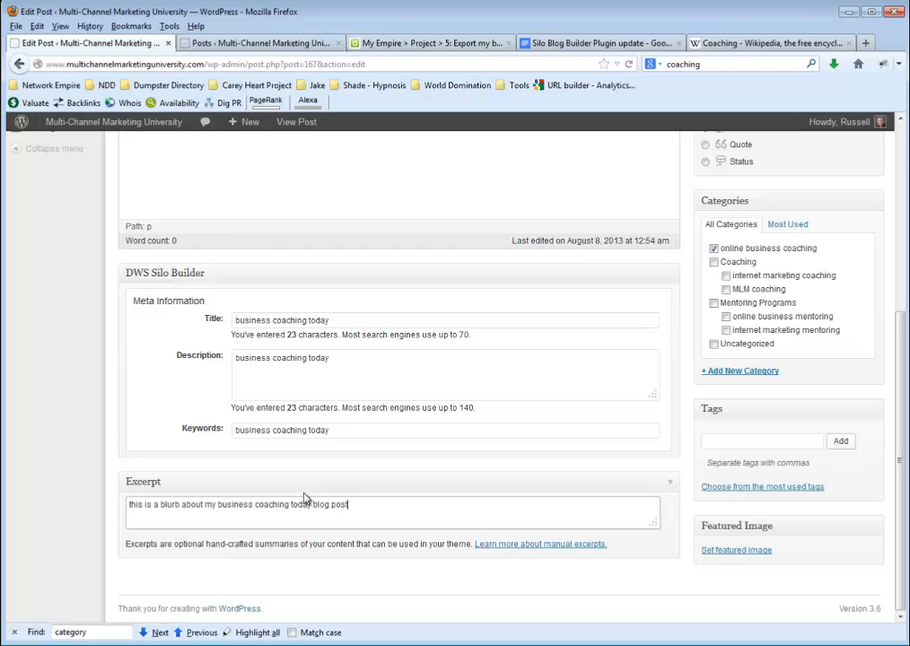
Fill the post body with "This is the content for business coaching today" plus a paragraph about coaching versus therapy, and update the post
{"action": "scroll", "coordinate": [304, 241], "scroll_direction": "up", "scroll_amount": 6}
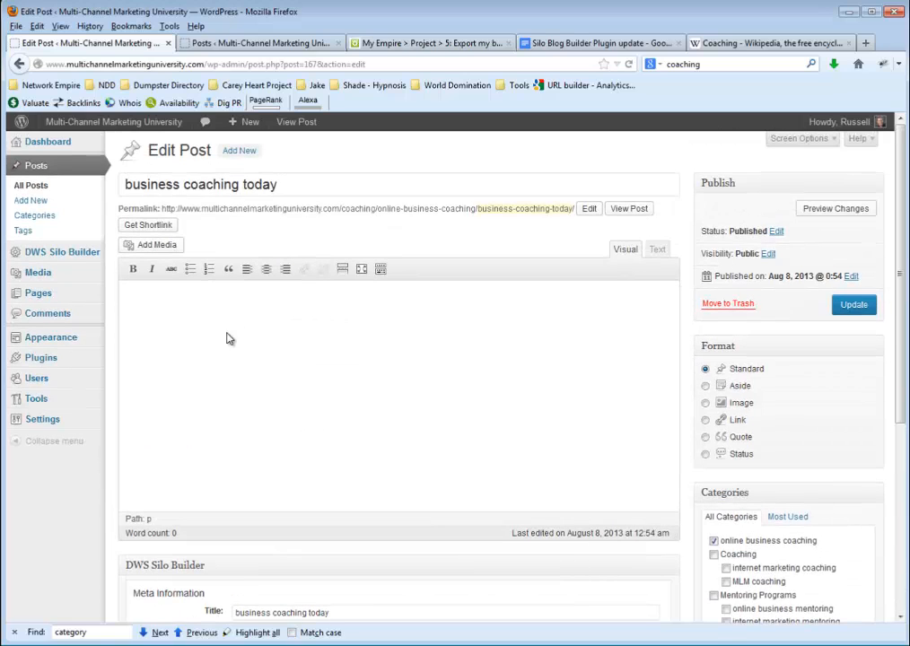
{"action": "type", "text": "This is the content for business coaching today  When coaching is aimed at facilitating psychological or emotional growth it should be differentiated from therapeutic and counseling disciplines, since clients of coaching, in most cases, are considered healthy (i.e. not sick). The purpose of the coaching is to help them move forward in whatever way they want to move, not to 'cure' them. In addition the therapist or counsellor may work from a position of authoritative doubt, but cannot claim the position of ignorance so vital for coaching, because of the assessment knowledge that underpins their work."}
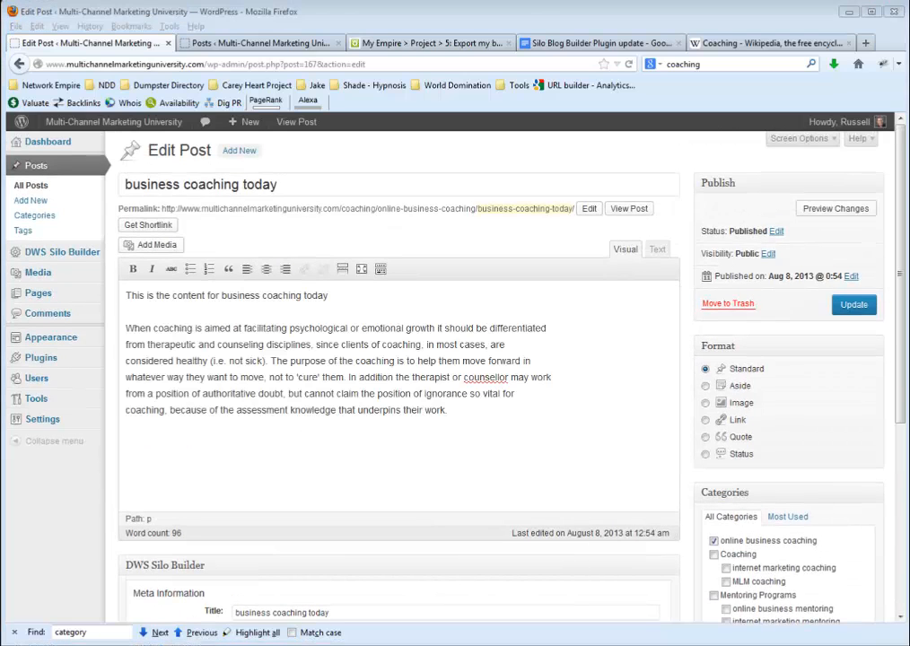
{"action": "left_click", "coordinate": [853, 305]}
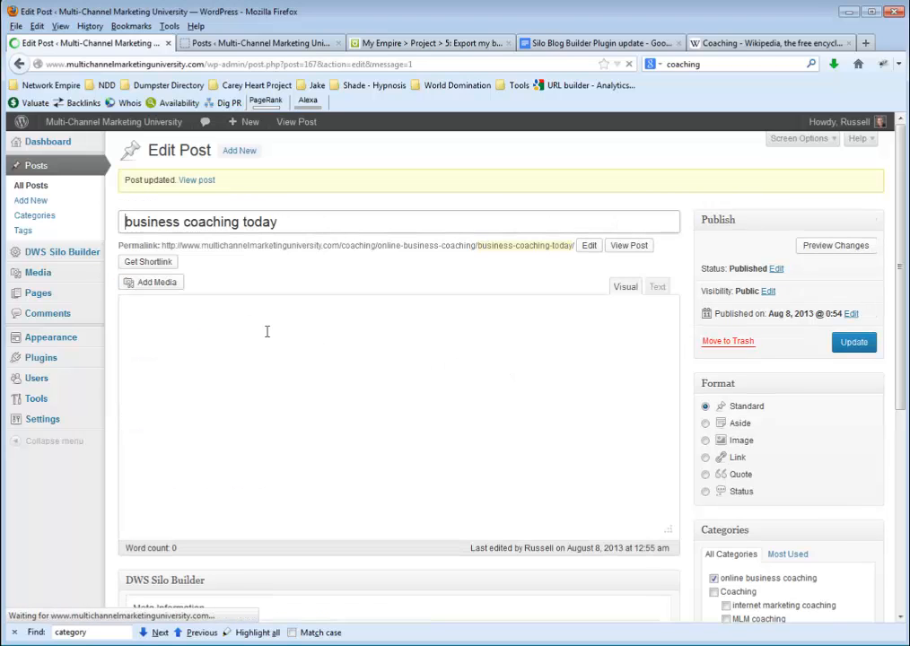
View the updated business coaching today post on the live site and follow its category link to the online business coaching page
{"action": "left_click", "coordinate": [200, 180]}
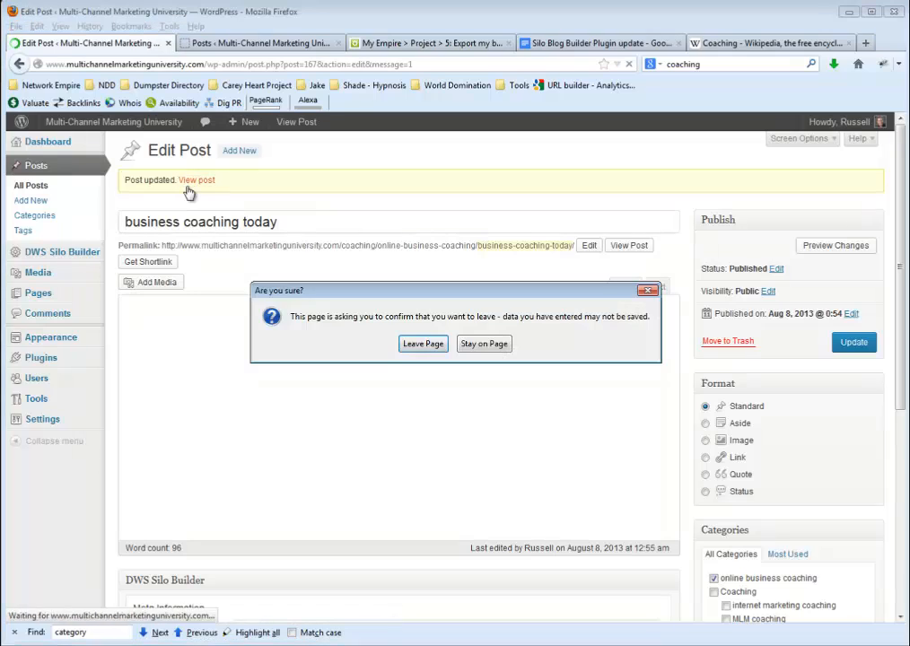
{"action": "left_click", "coordinate": [484, 344]}
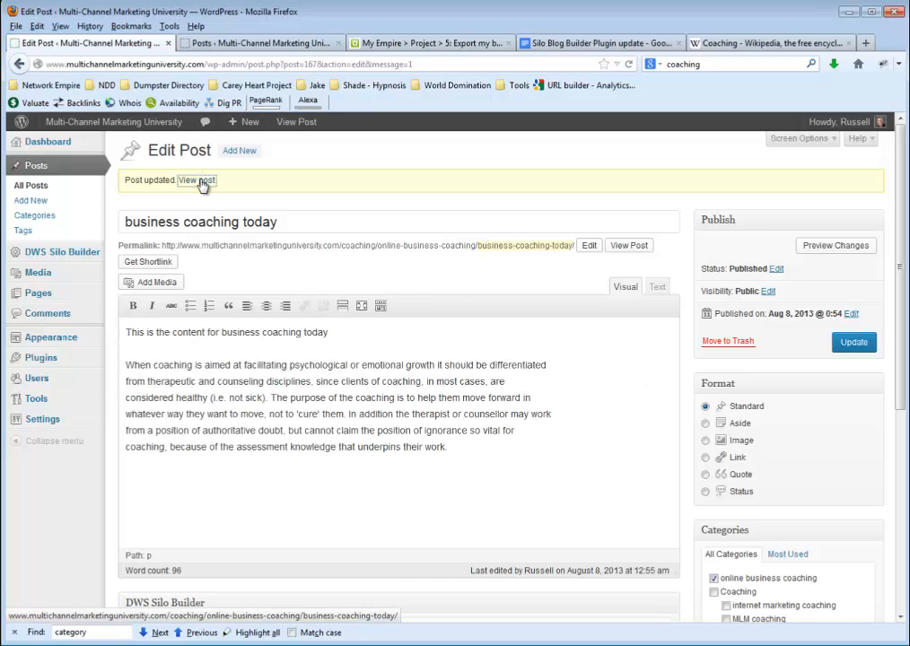
{"action": "left_click", "coordinate": [199, 180]}
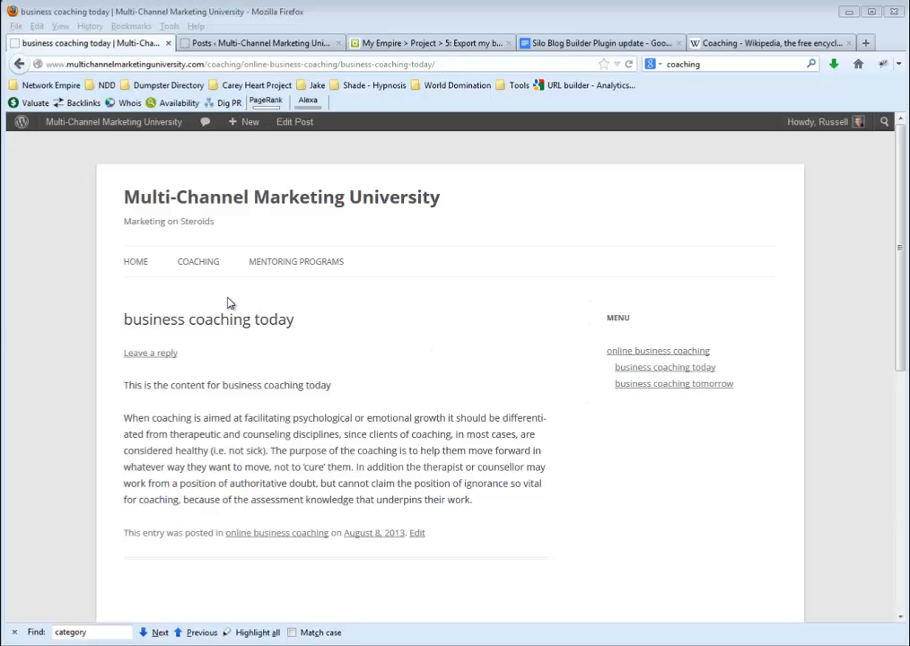
{"action": "left_click", "coordinate": [277, 533]}
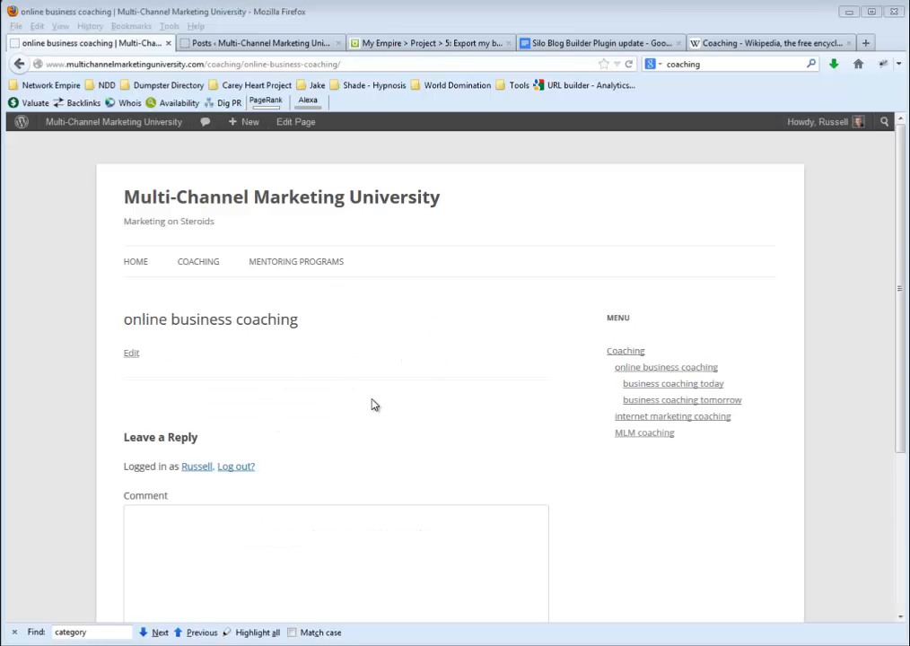
Copy the shortcode [wpu_silo excerpt='true' links='10'] from the DWS Silo Builder settings into the body of the online business coaching page
{"action": "left_click", "coordinate": [294, 126]}
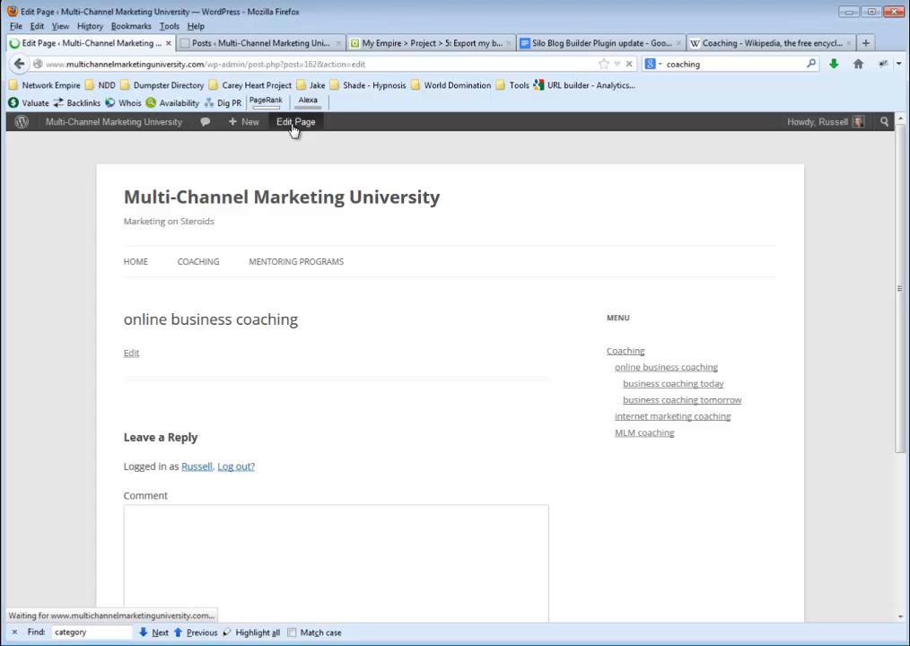
{"action": "left_click", "coordinate": [252, 45]}
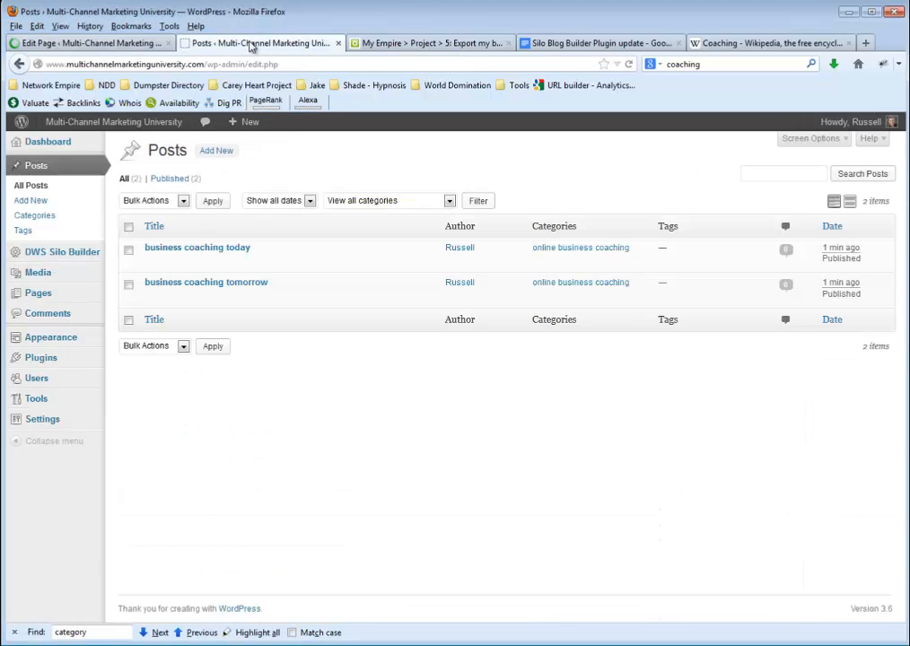
{"action": "mouse_move", "coordinate": [81, 252]}
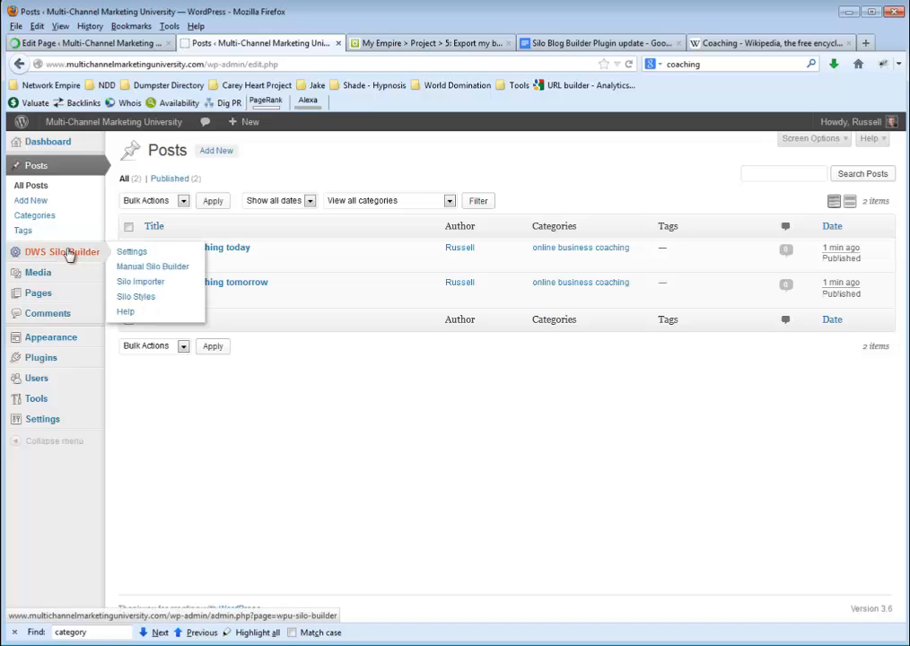
{"action": "left_click", "coordinate": [139, 255]}
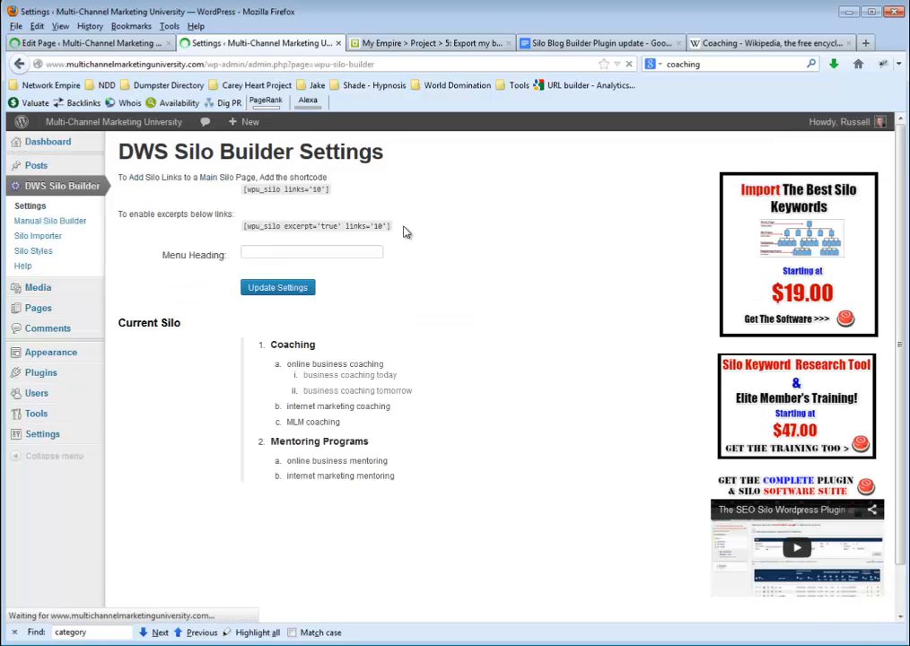
{"action": "left_click_drag", "start_coordinate": [407, 230], "coordinate": [244, 232]}
{"action": "key", "text": "ctrl+c"}
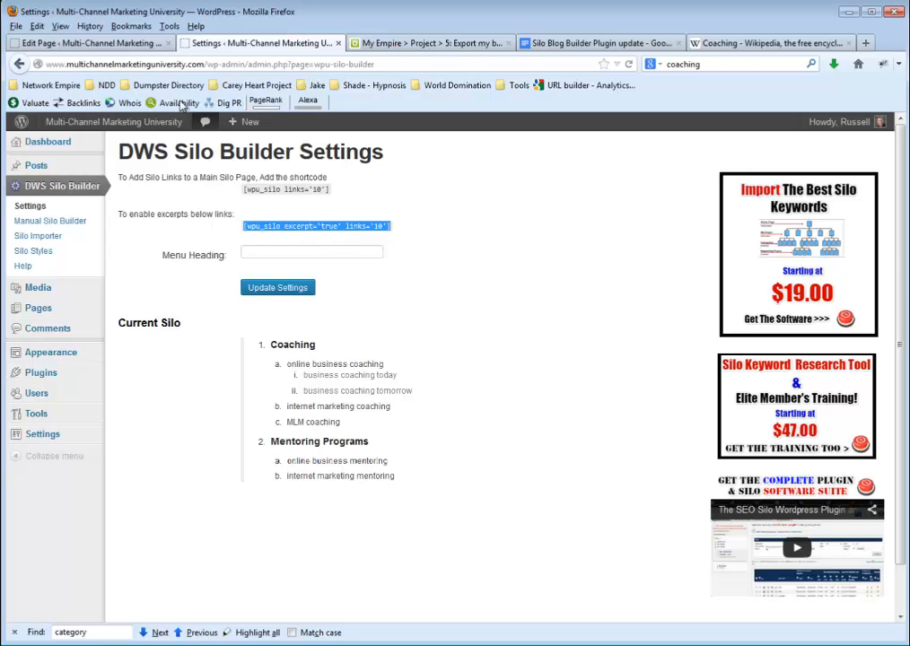
{"action": "left_click", "coordinate": [107, 43]}
{"action": "left_click", "coordinate": [215, 319]}
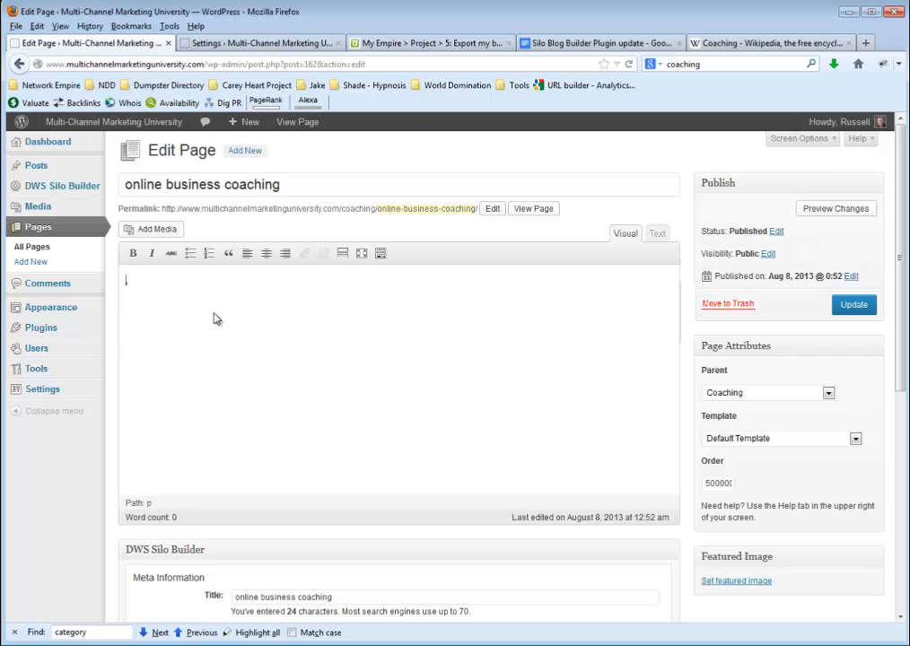
{"action": "key", "text": "ctrl+v"}
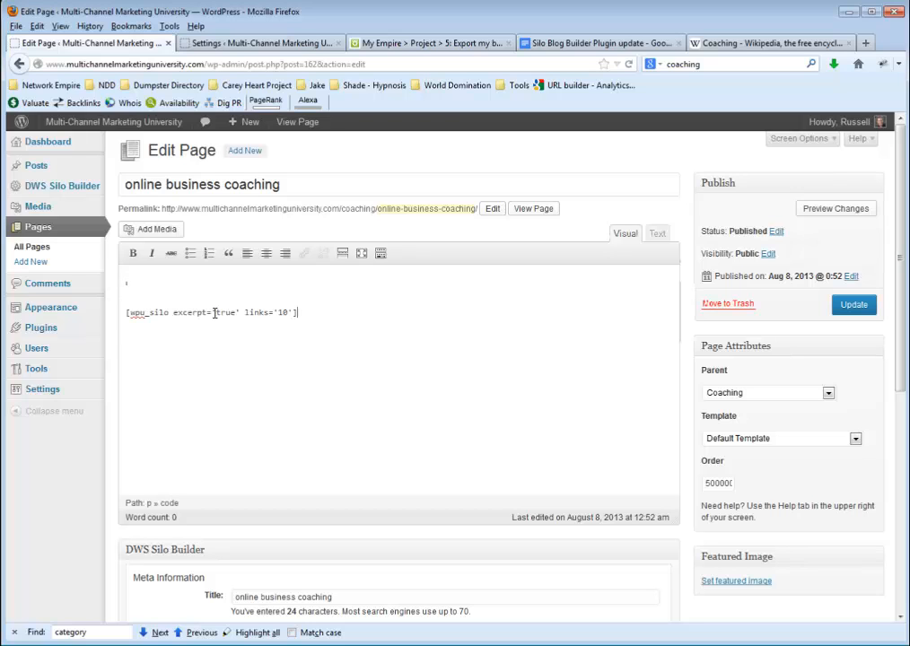
Add the first two paragraphs of Wikipedia's Coaching article above the shortcode on the online business coaching page, and update the page
{"action": "left_click", "coordinate": [779, 45]}
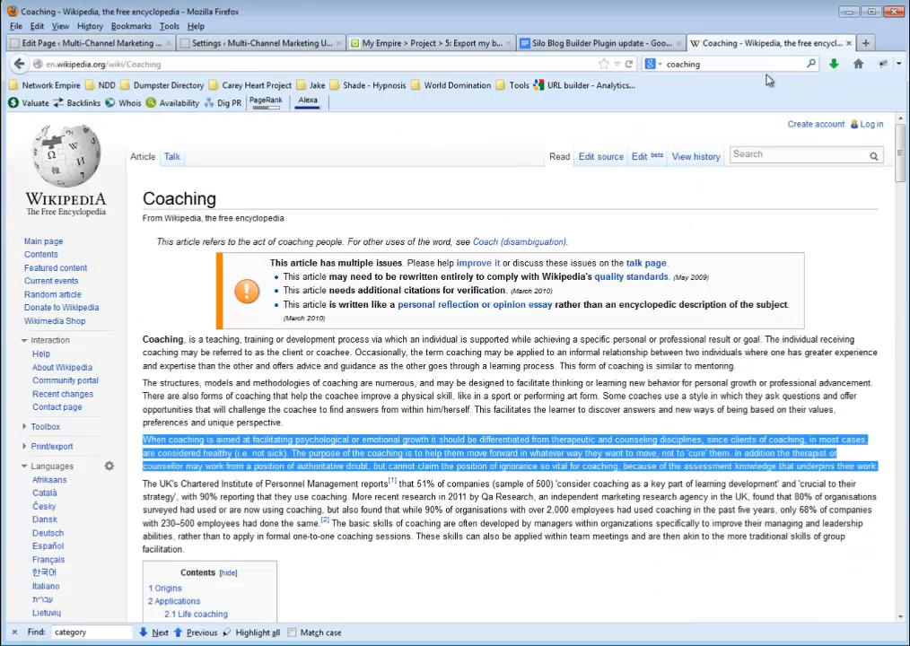
{"action": "left_click_drag", "start_coordinate": [145, 342], "coordinate": [283, 422]}
{"action": "key", "text": "ctrl+c"}
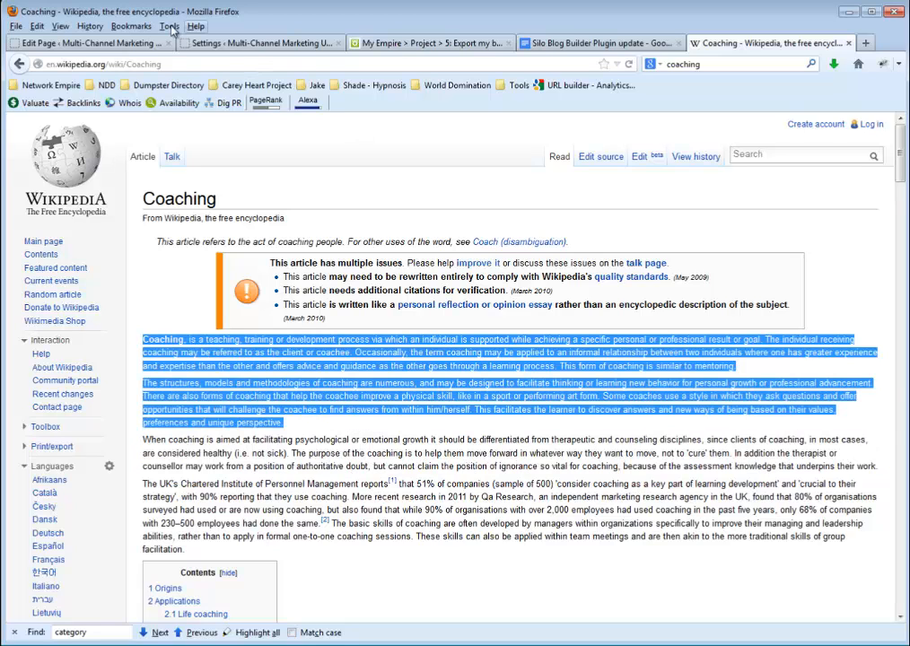
{"action": "left_click", "coordinate": [94, 41]}
{"action": "left_click", "coordinate": [154, 275]}
{"action": "key", "text": "ctrl+v"}
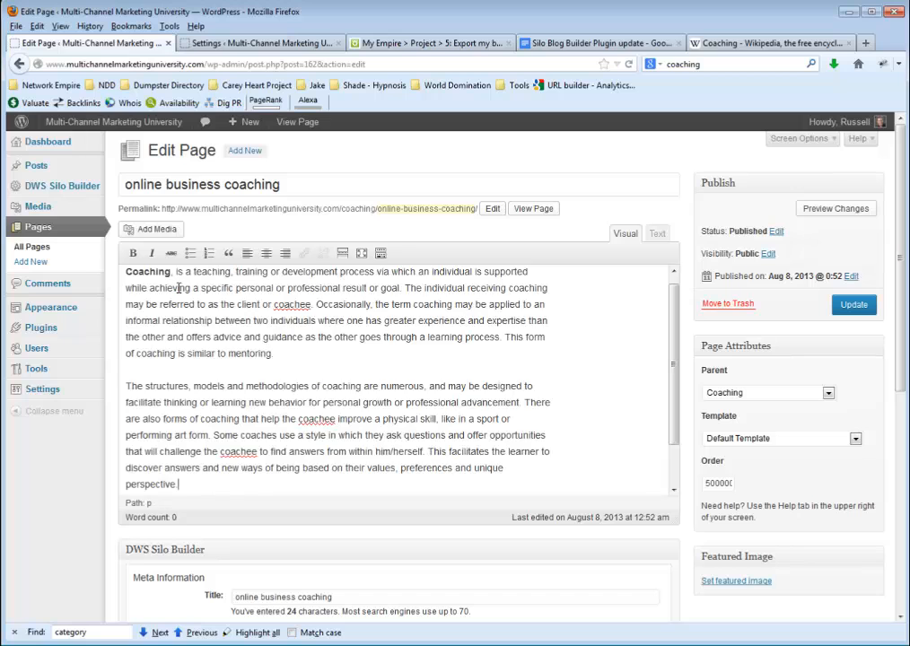
{"action": "scroll", "coordinate": [311, 370], "scroll_direction": "down", "scroll_amount": 1}
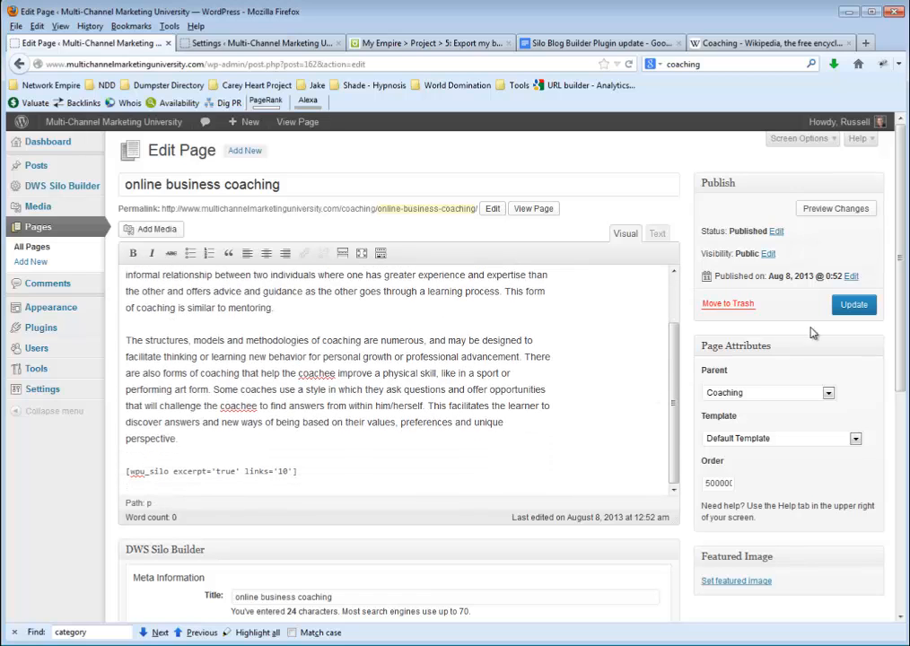
{"action": "left_click", "coordinate": [852, 306]}
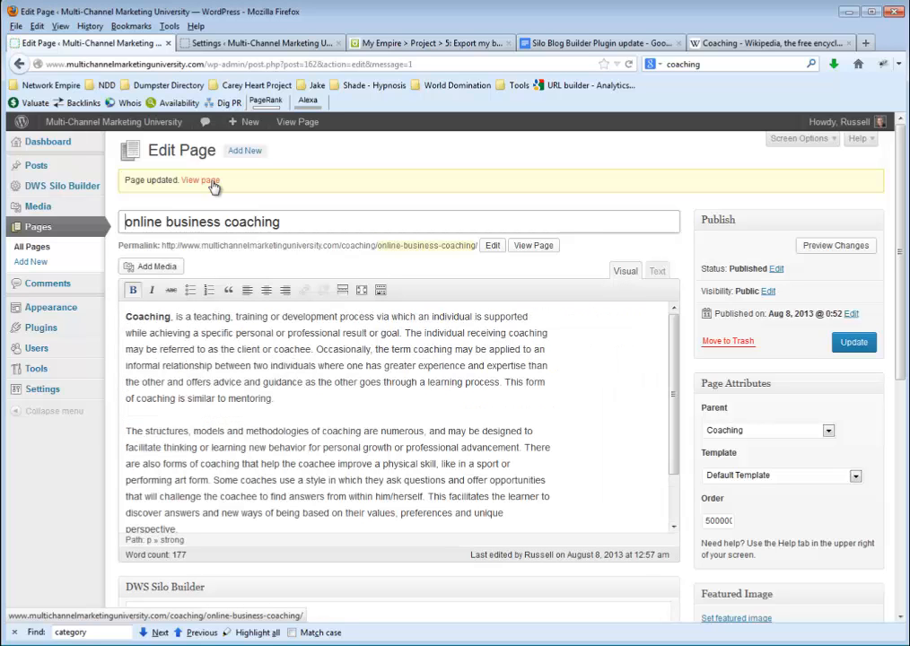
View the updated online business coaching page on the live site and examine its in-page silo links and excerpts
{"action": "left_click", "coordinate": [203, 182]}
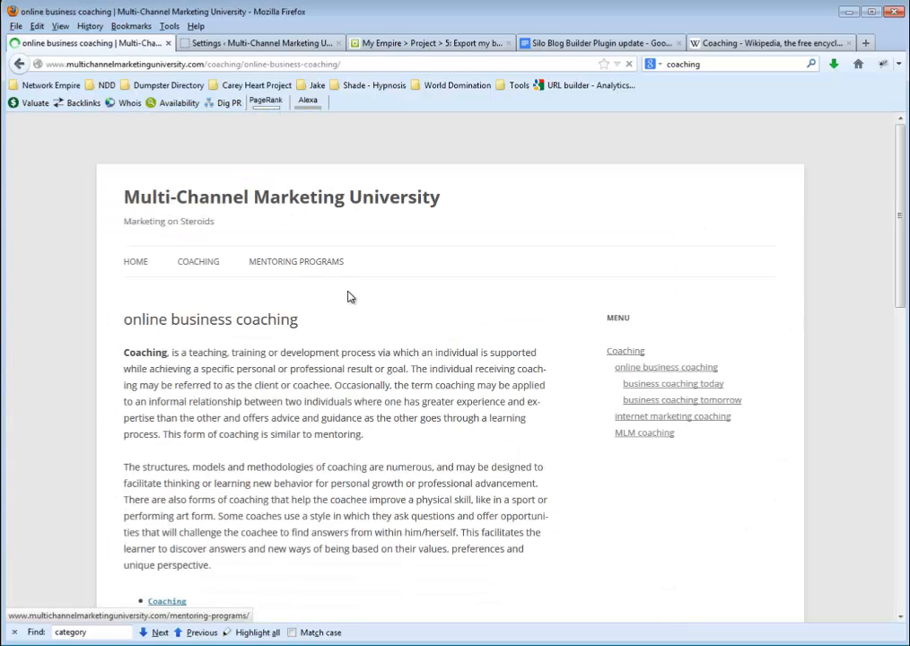
{"action": "scroll", "coordinate": [386, 318], "scroll_direction": "down", "scroll_amount": 2}
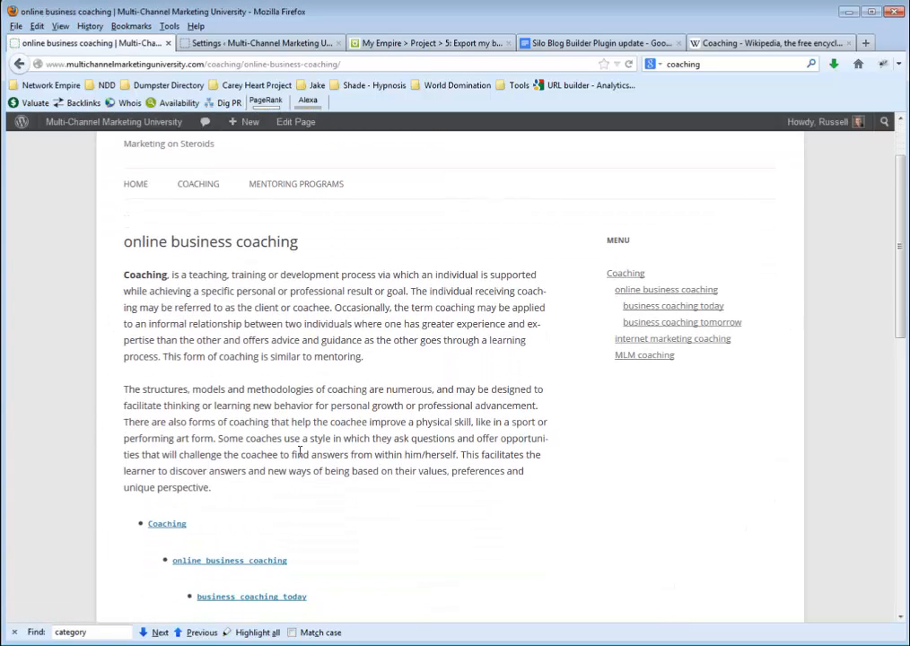
{"action": "scroll", "coordinate": [299, 453], "scroll_direction": "down", "scroll_amount": 4}
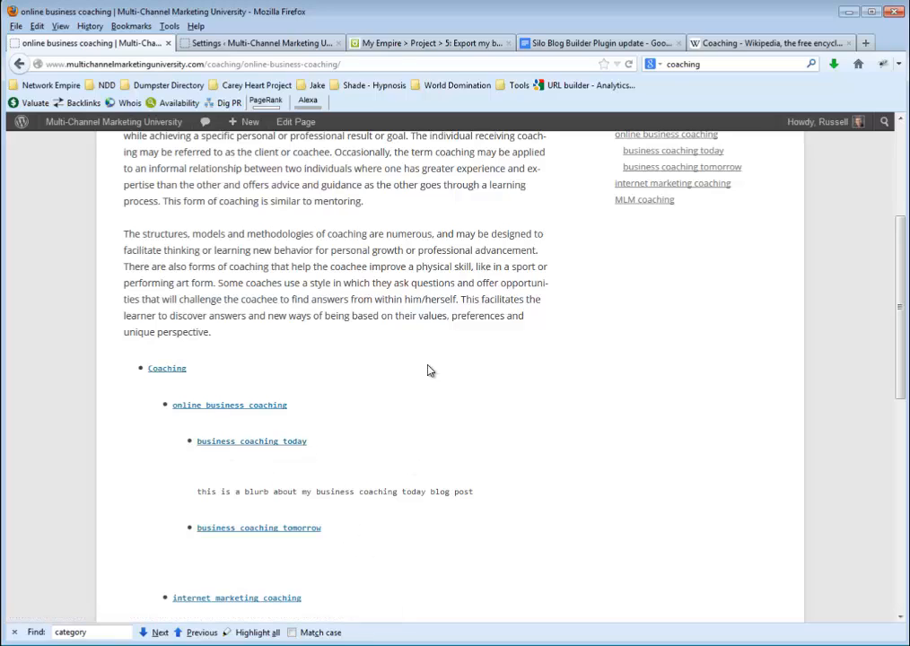
{"action": "scroll", "coordinate": [433, 308], "scroll_direction": "up", "scroll_amount": 5}
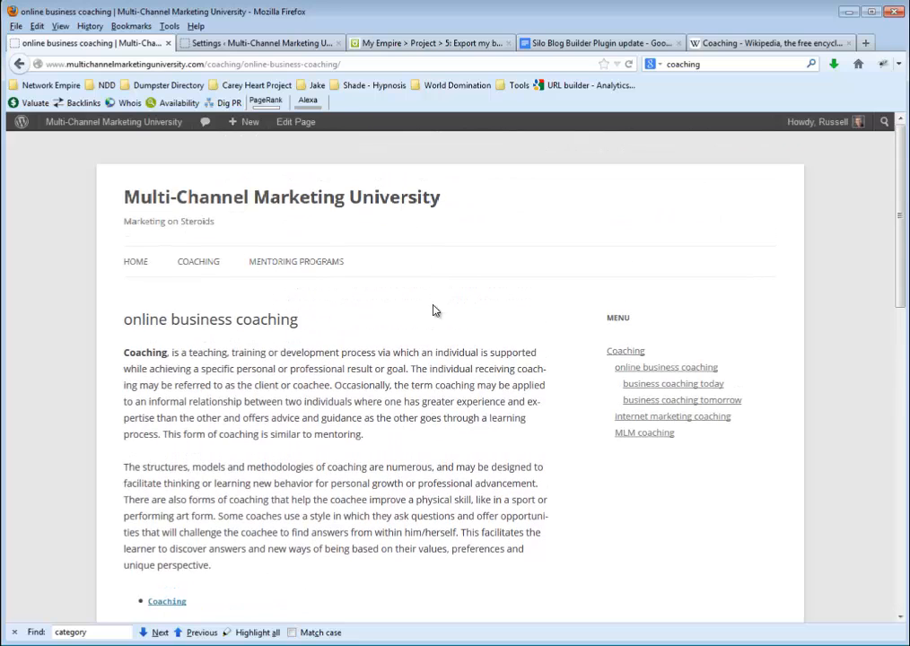
{"action": "scroll", "coordinate": [422, 310], "scroll_direction": "down", "scroll_amount": 5}
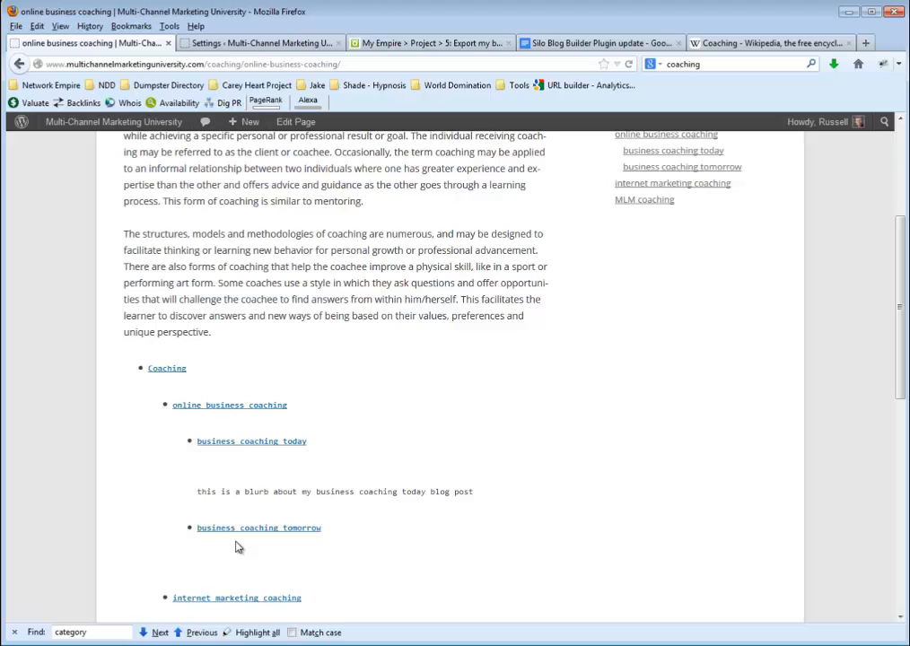
Review the silo link shortcodes in the DWS Silo Builder settings, and check the Export My Blueprint page
{"action": "left_click", "coordinate": [257, 43]}
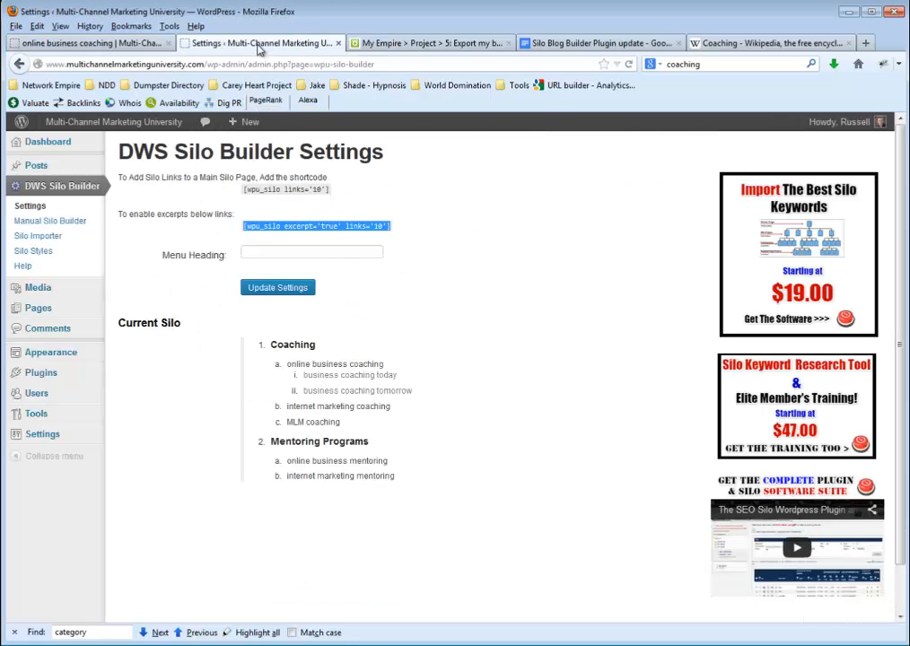
{"action": "left_click", "coordinate": [316, 227]}
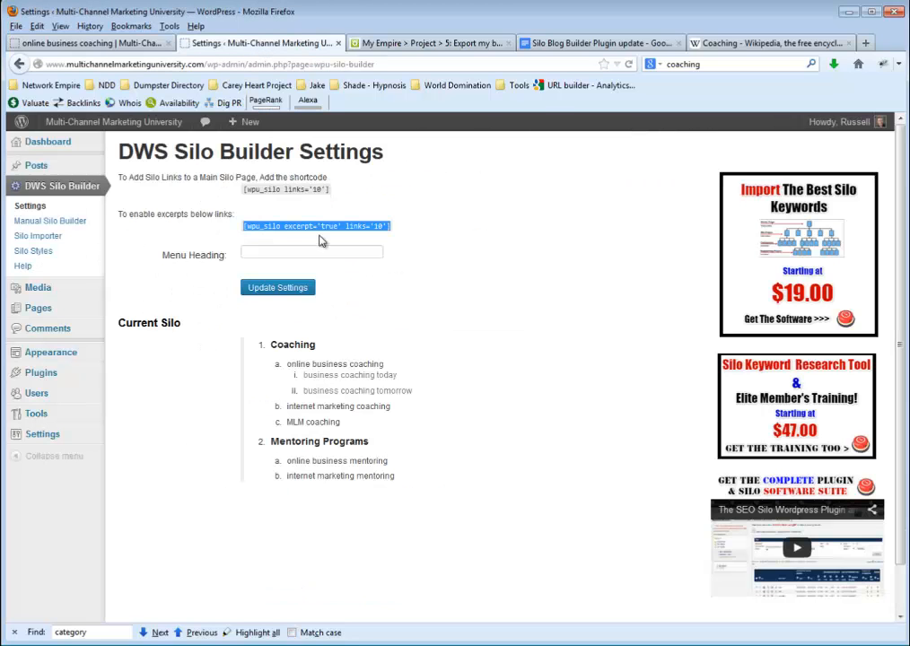
{"action": "left_click", "coordinate": [525, 302]}
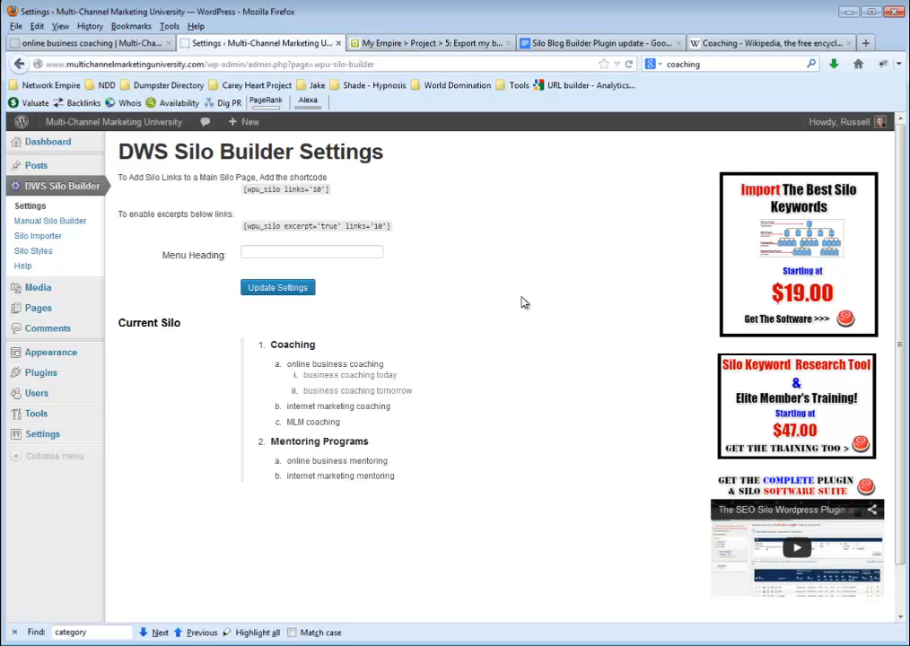
{"action": "left_click", "coordinate": [456, 44]}
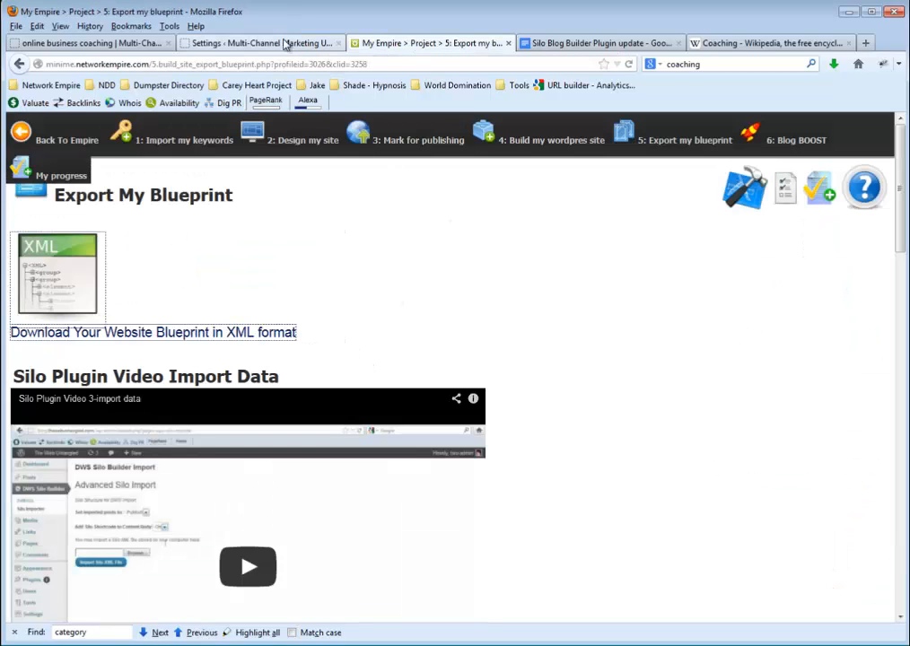
{"action": "left_click", "coordinate": [286, 44]}
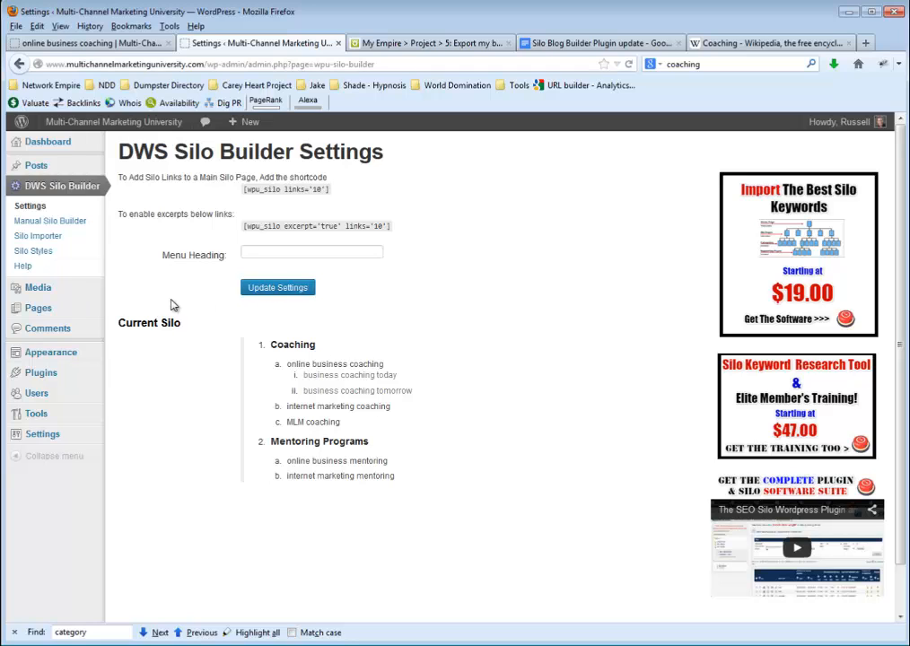